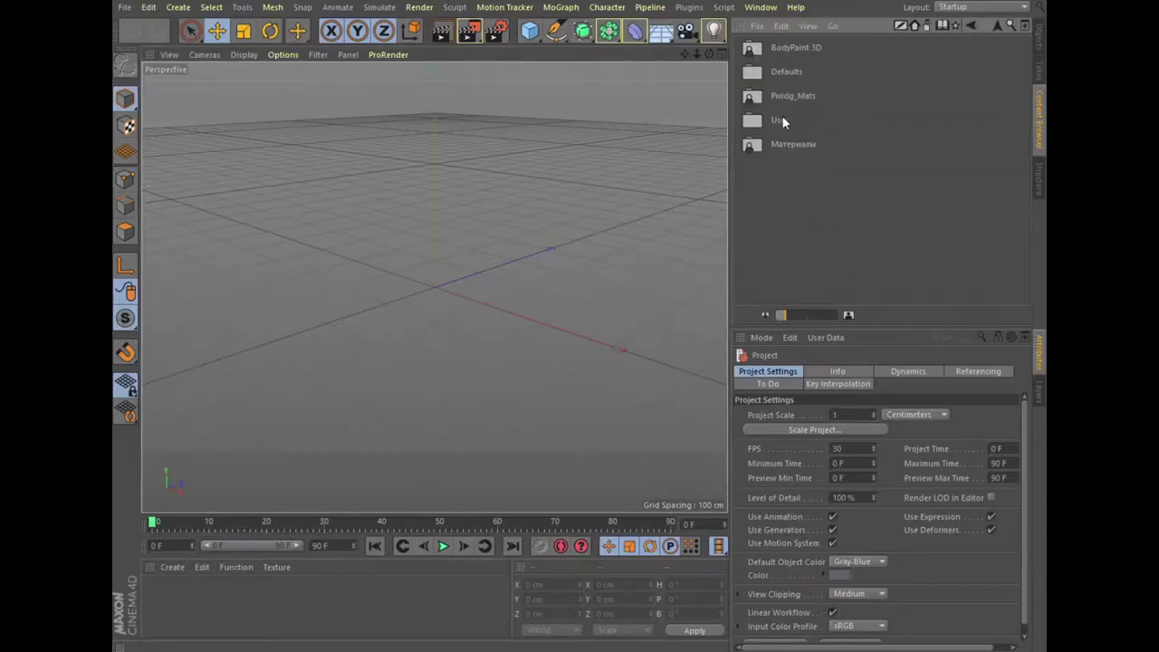
- Load deer.c4d from the Content Browser's User folder and show its object hierarchy
double_click(779, 121)
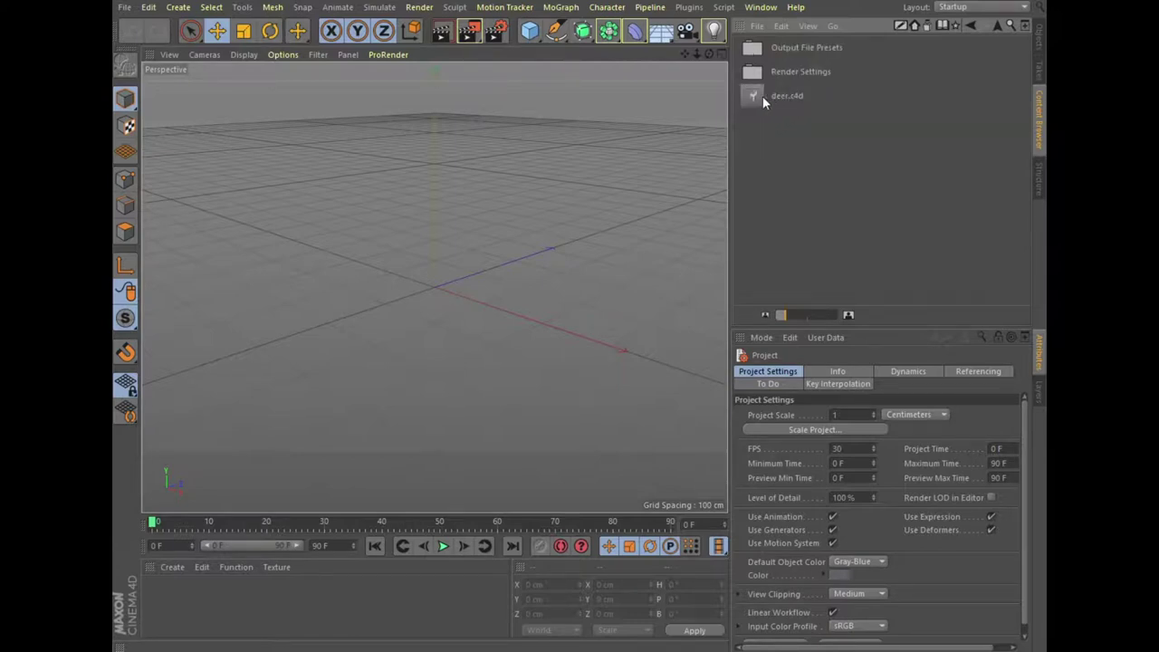
double_click(756, 96)
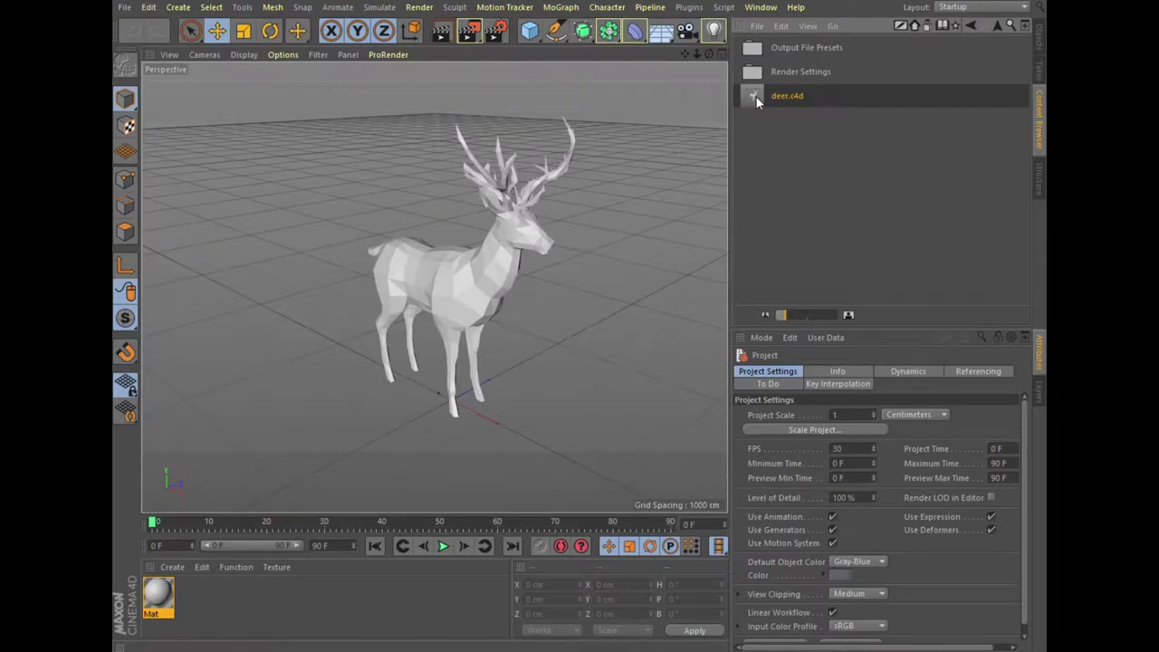
click(1041, 33)
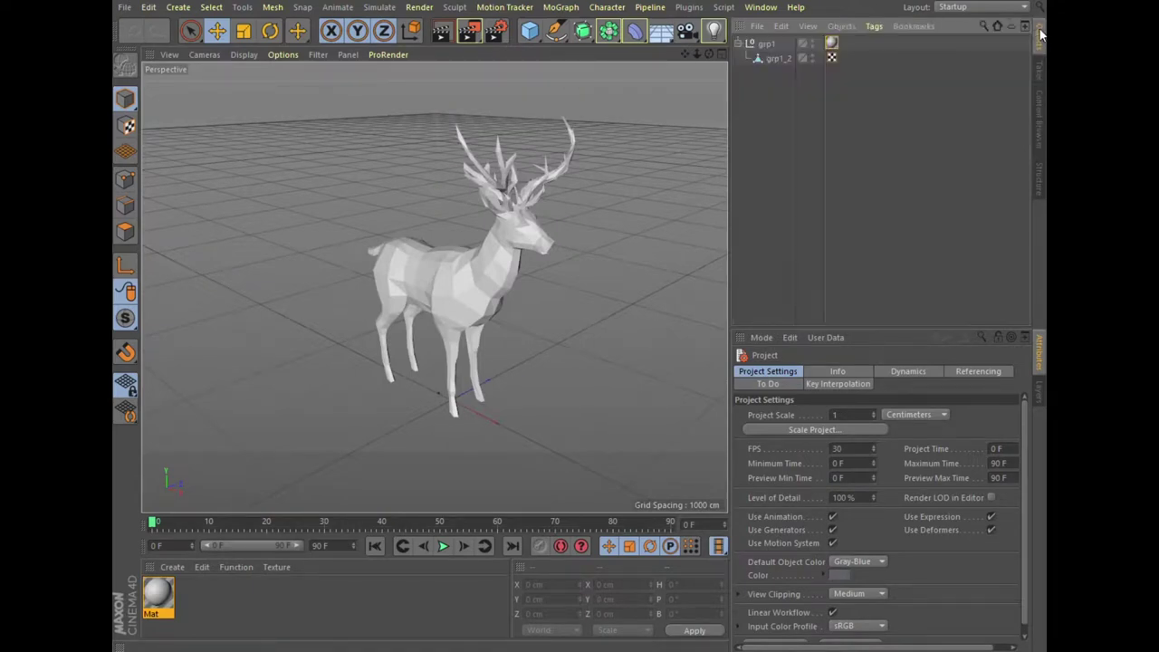
- Delete the deer's texture tag and add a Sphere with a 5 cm radius
click(832, 43)
key(Delete)
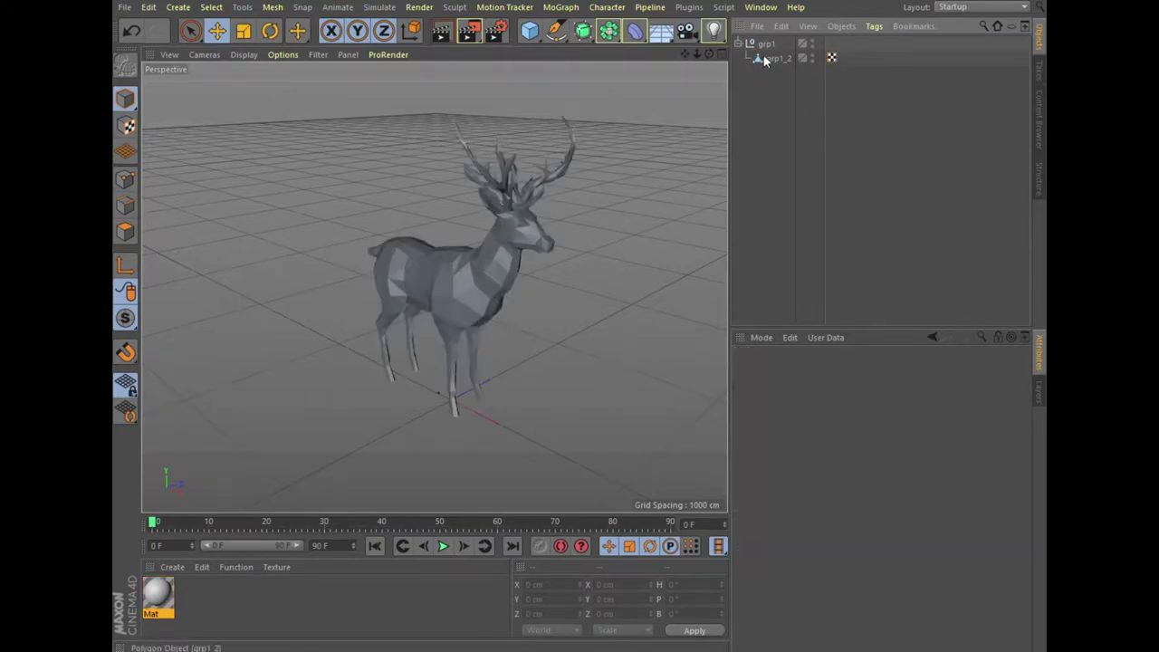
click(530, 31)
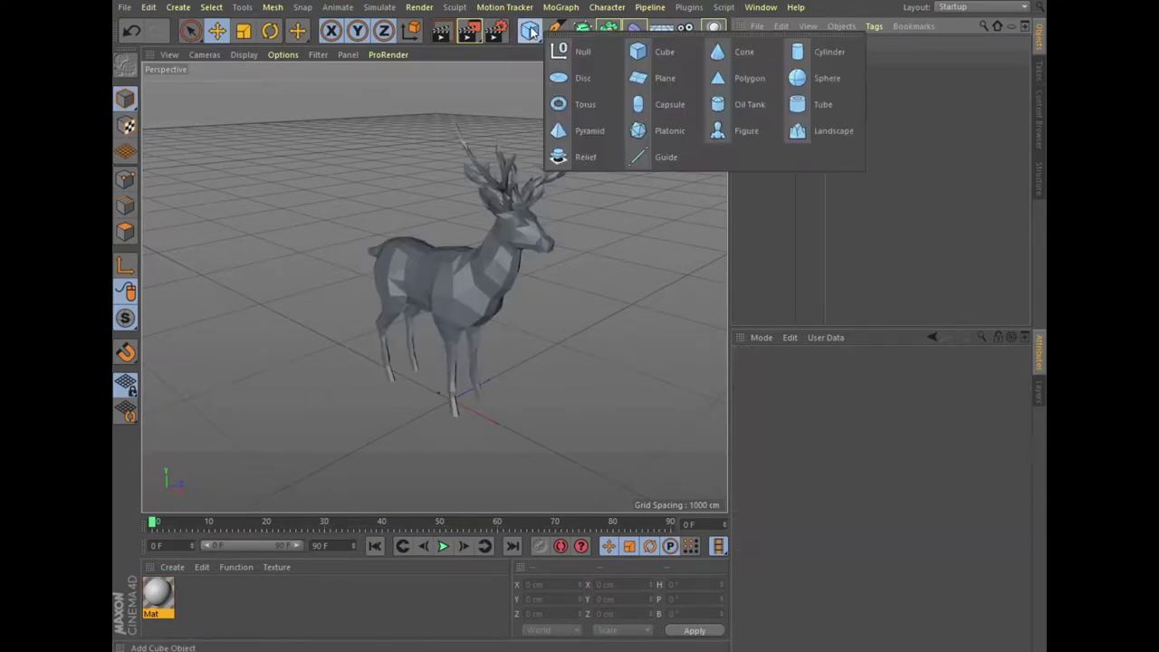
click(826, 78)
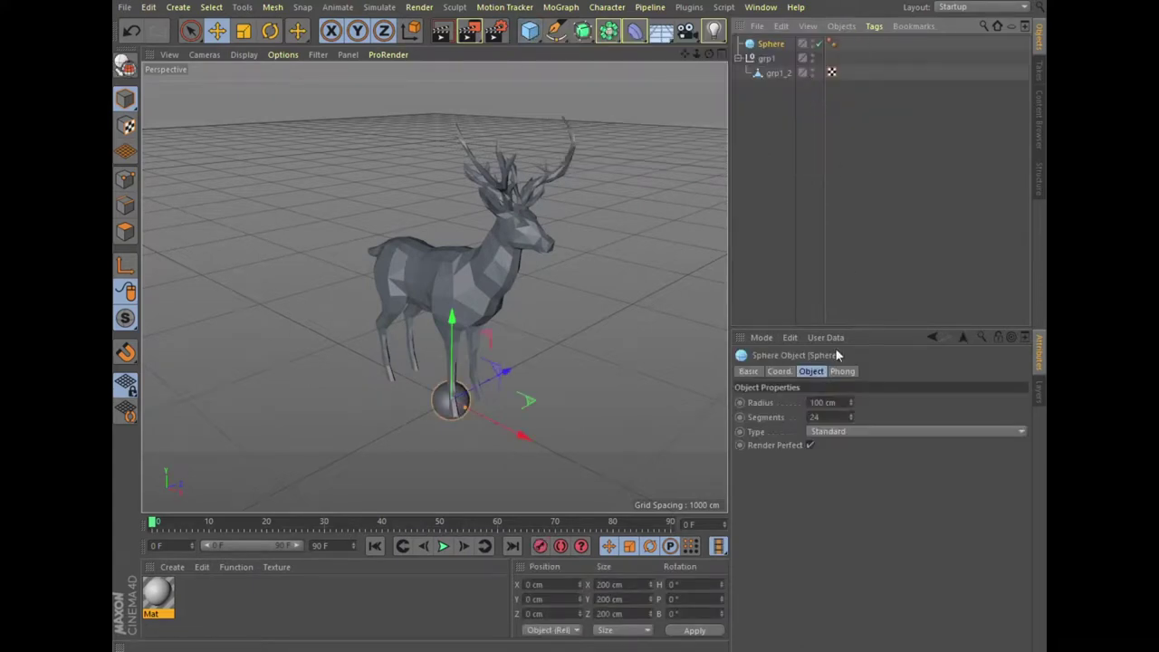
click(828, 403)
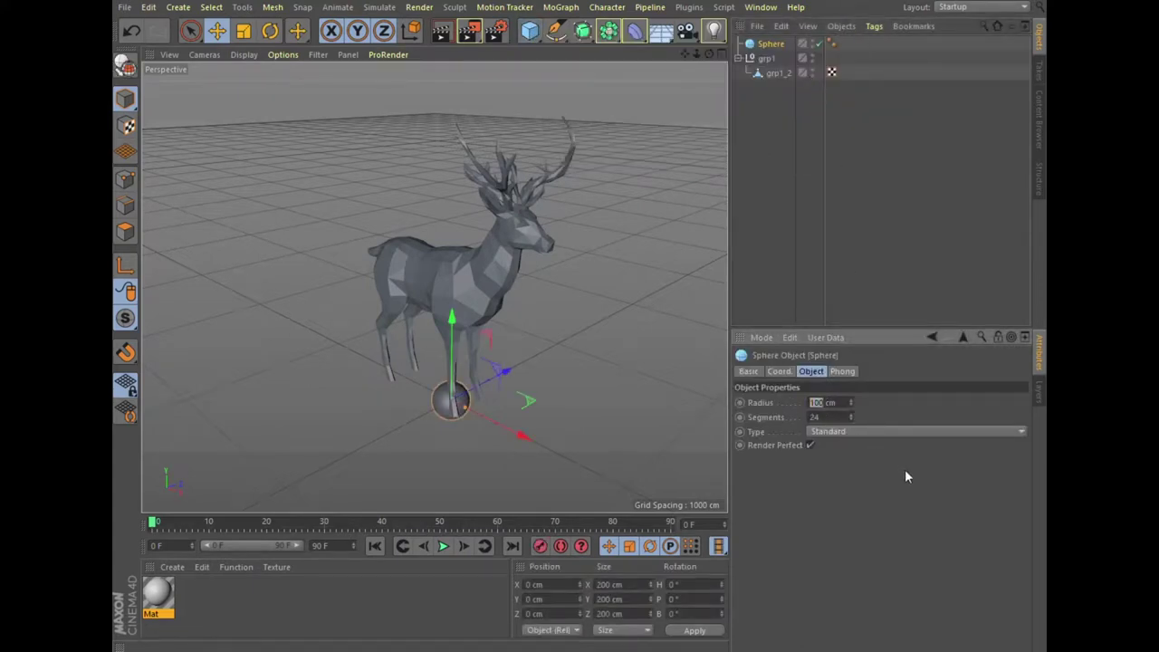
text(5)
key(Return)
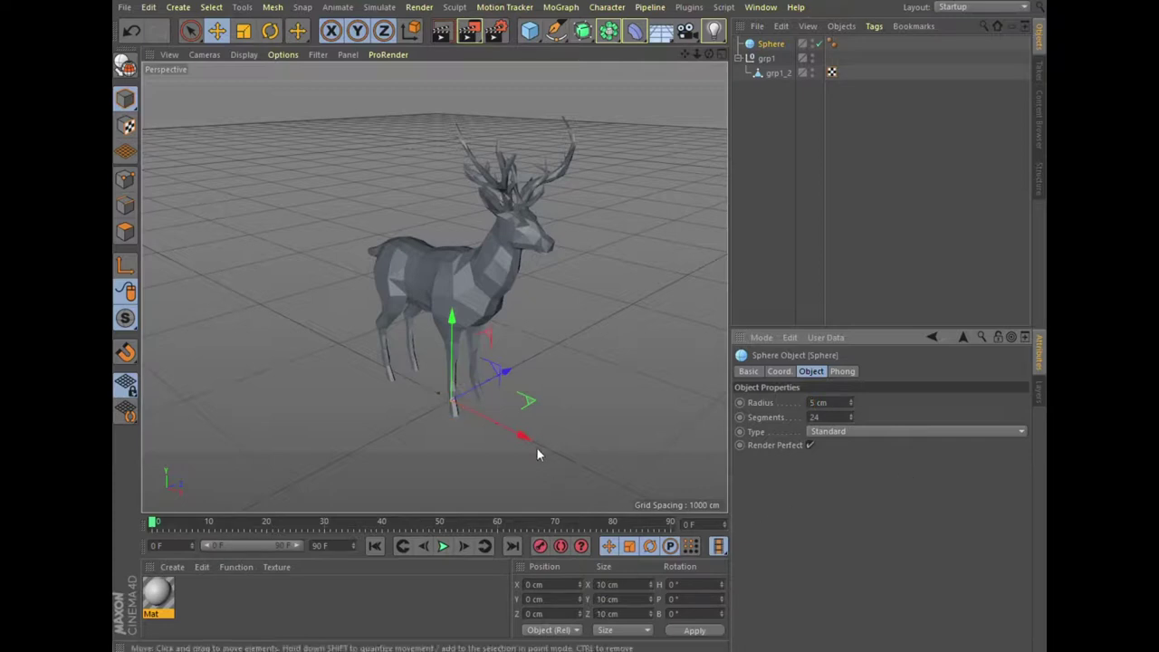
- Move the sphere to roughly Y −127.123 cm and Z −190.786 cm
drag(507, 375, 485, 388)
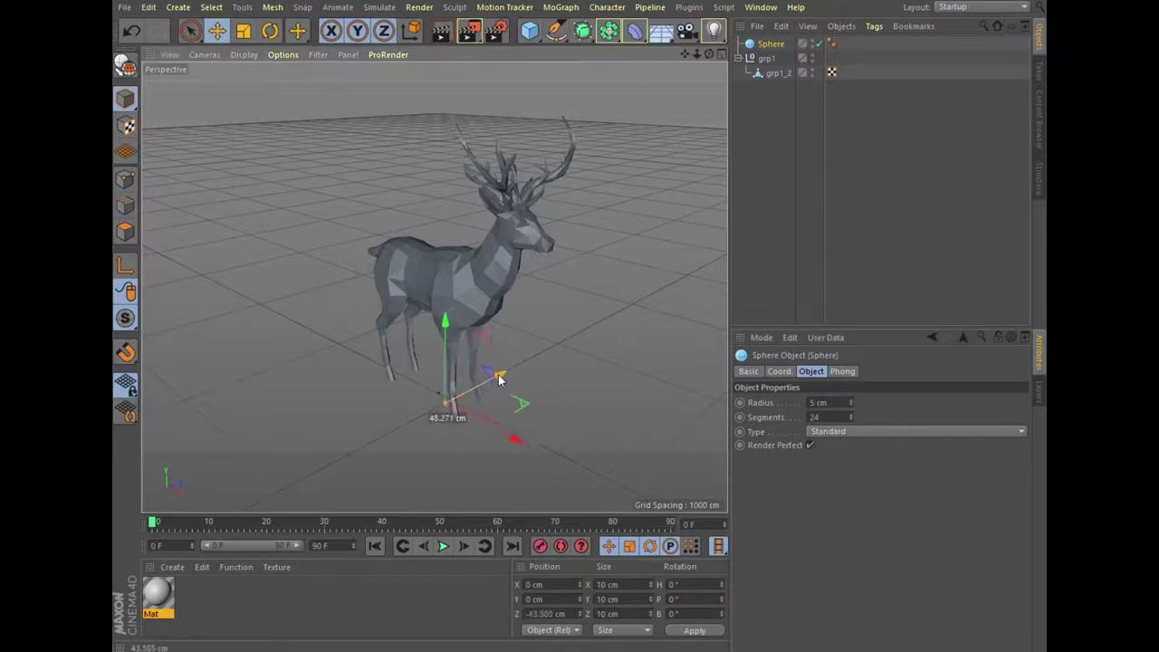
drag(423, 331, 416, 360)
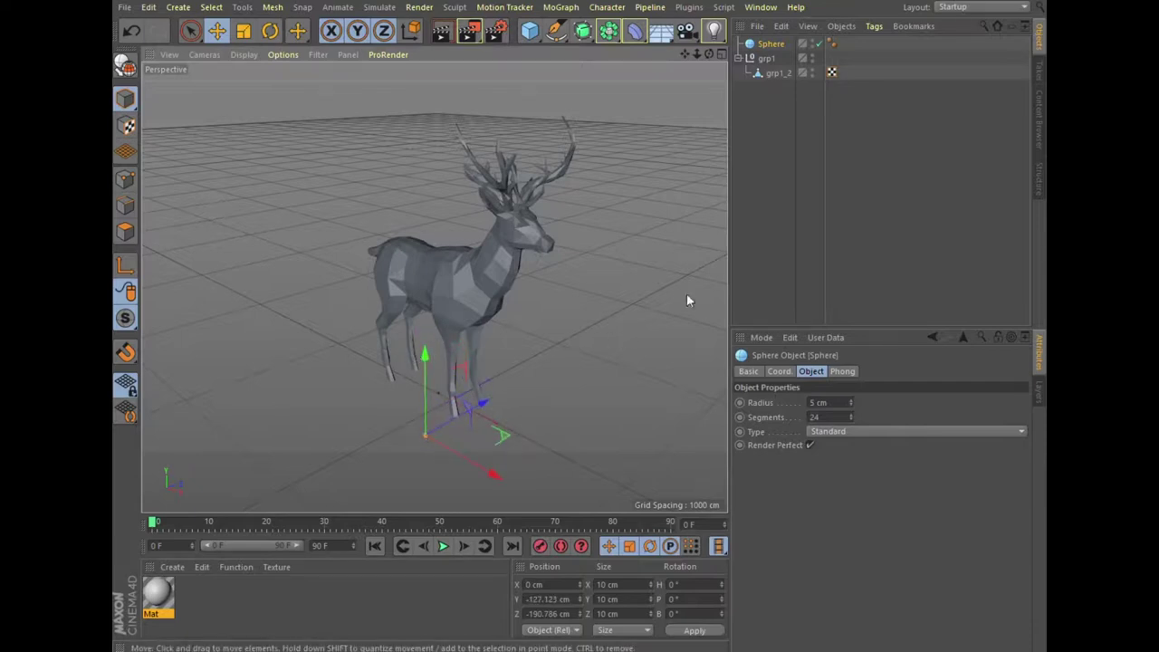
click(772, 47)
click(556, 7)
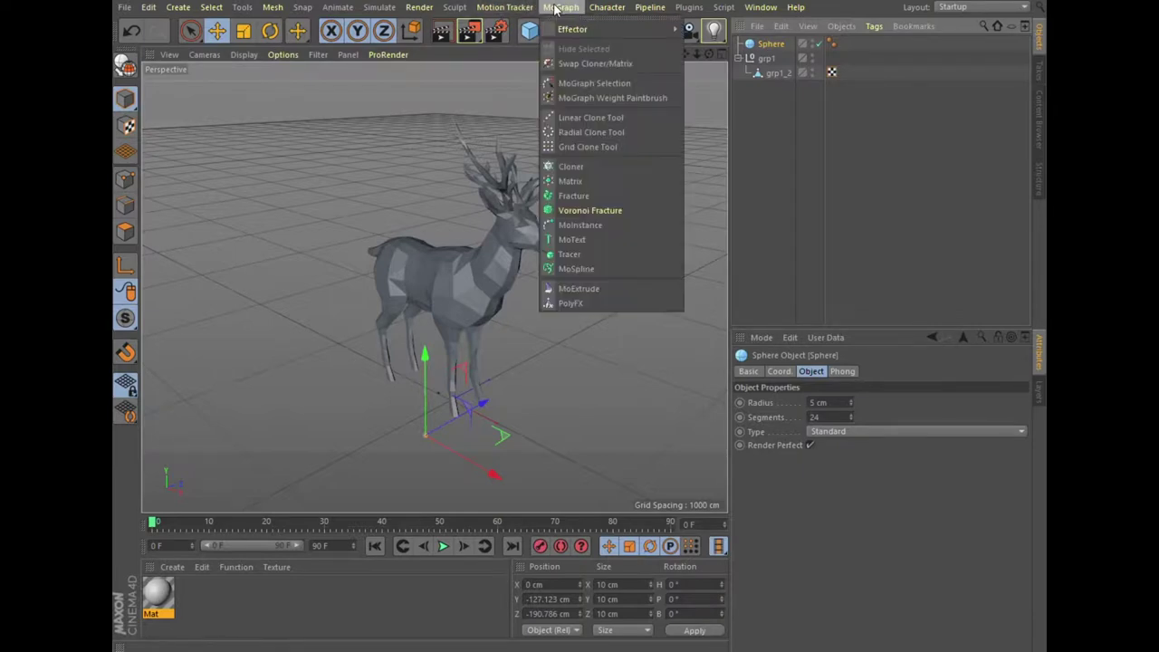
- Put the Sphere under a Cloner set to Object mode on grp1_2 with Edge distribution
click(571, 165)
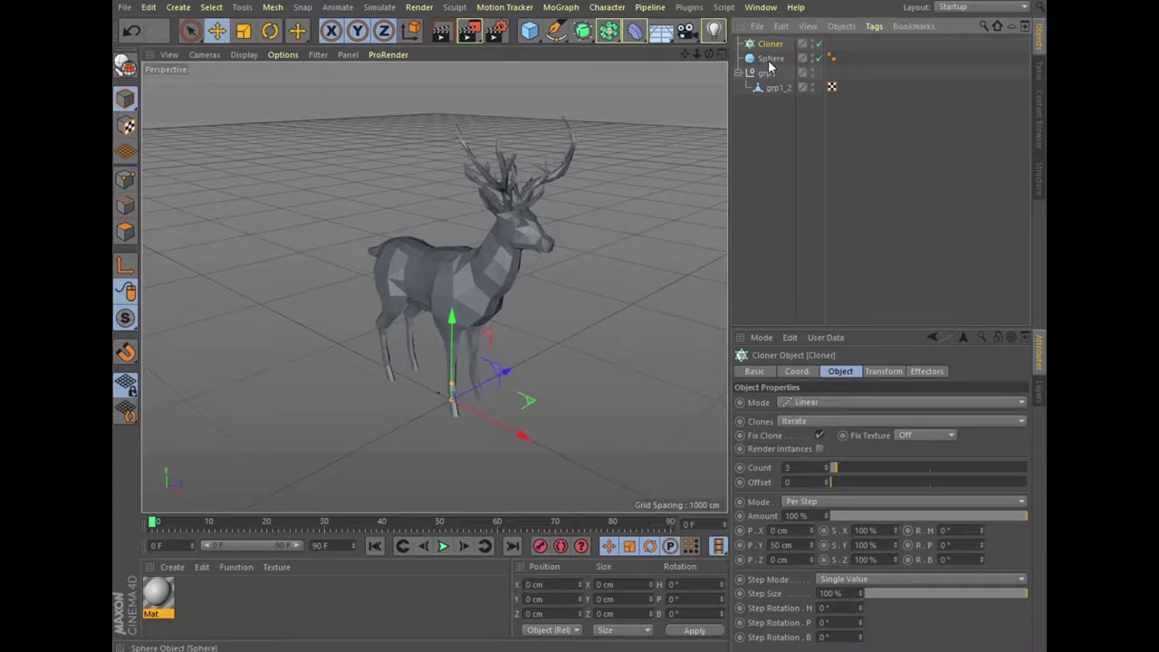
drag(768, 62, 778, 45)
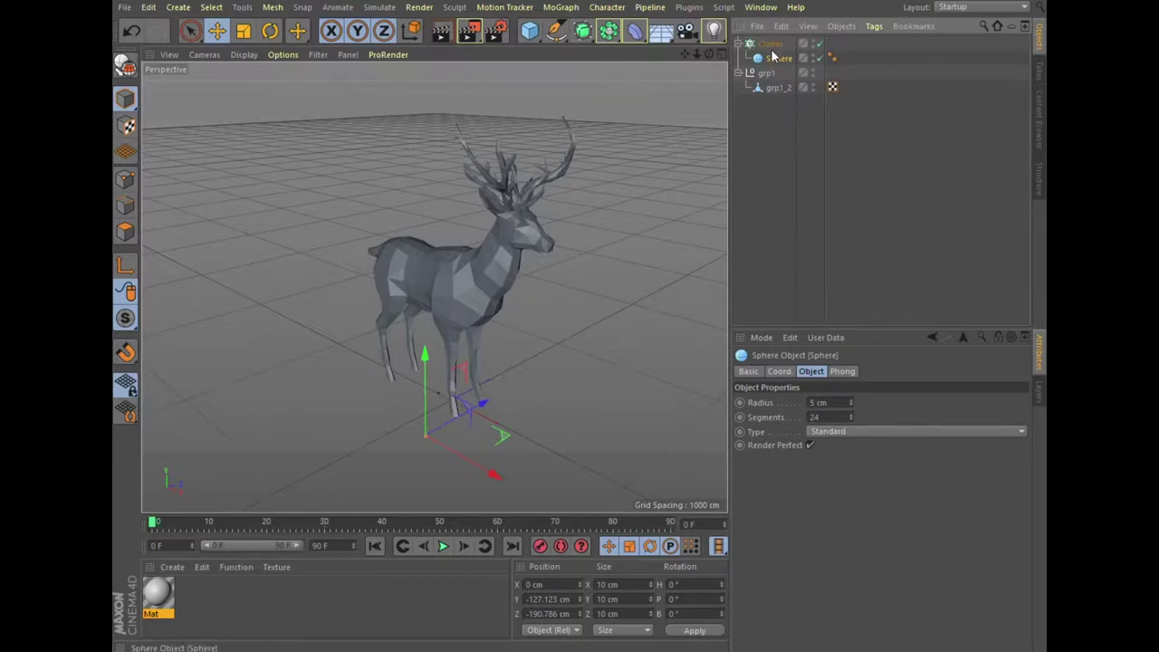
click(770, 44)
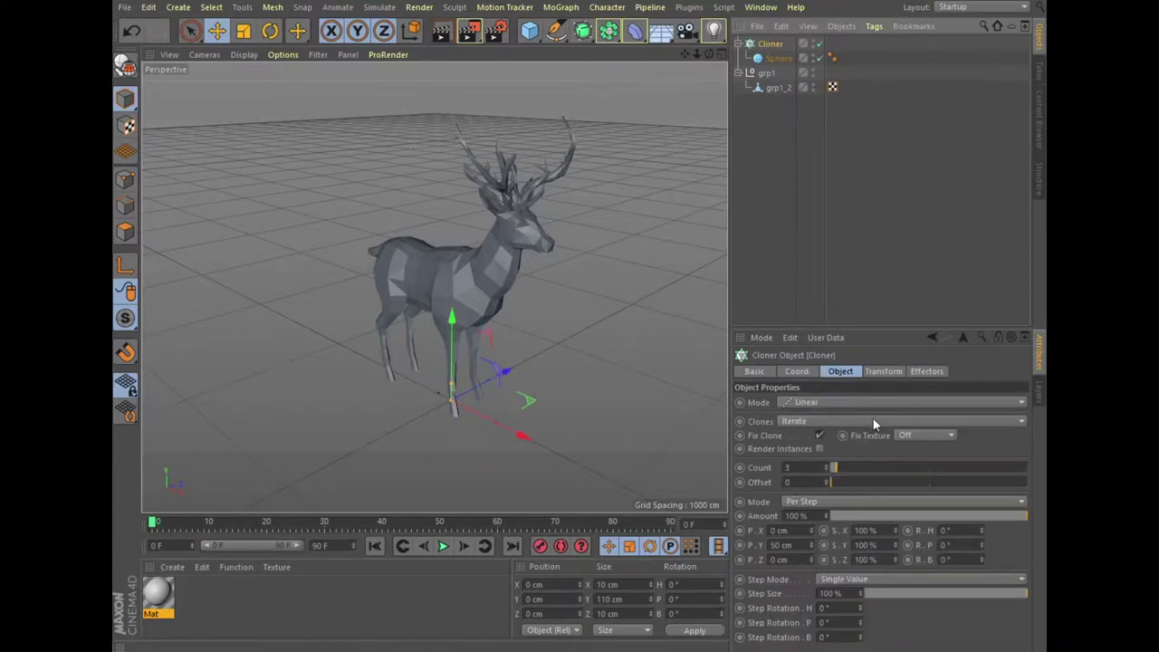
click(858, 403)
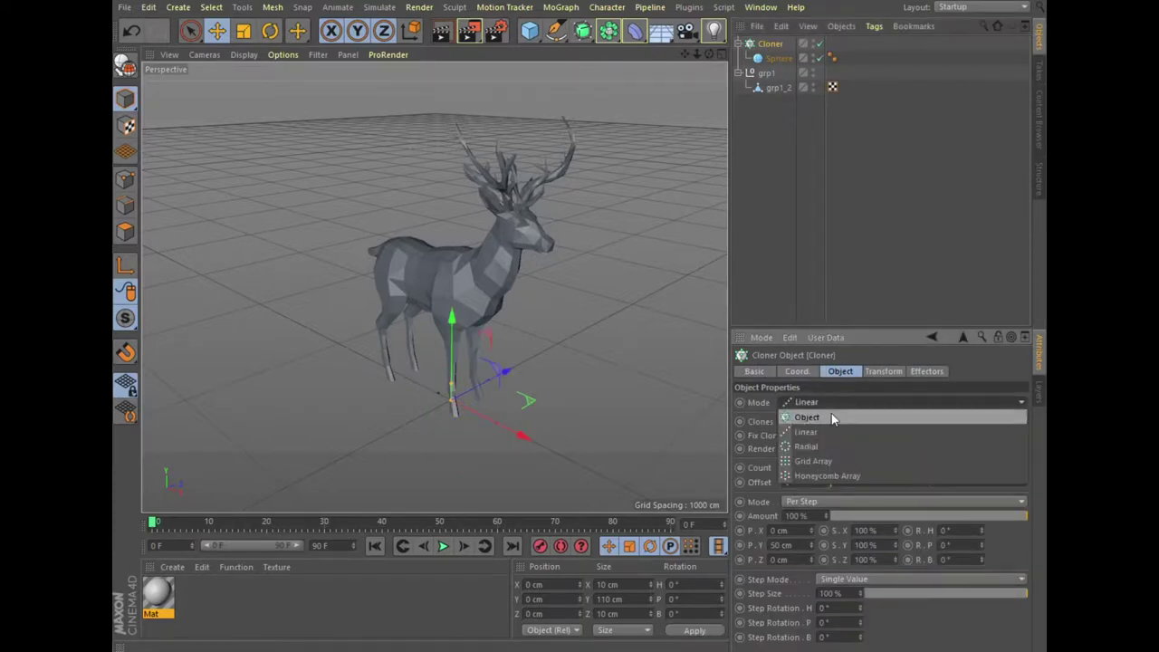
click(832, 413)
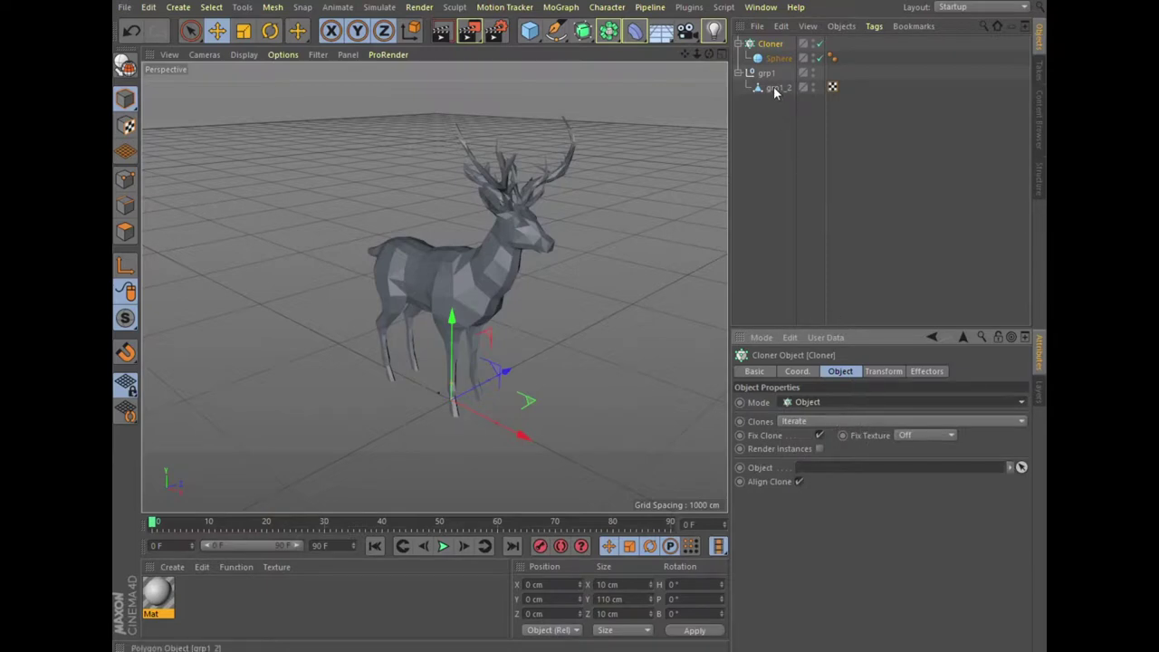
drag(772, 88, 829, 468)
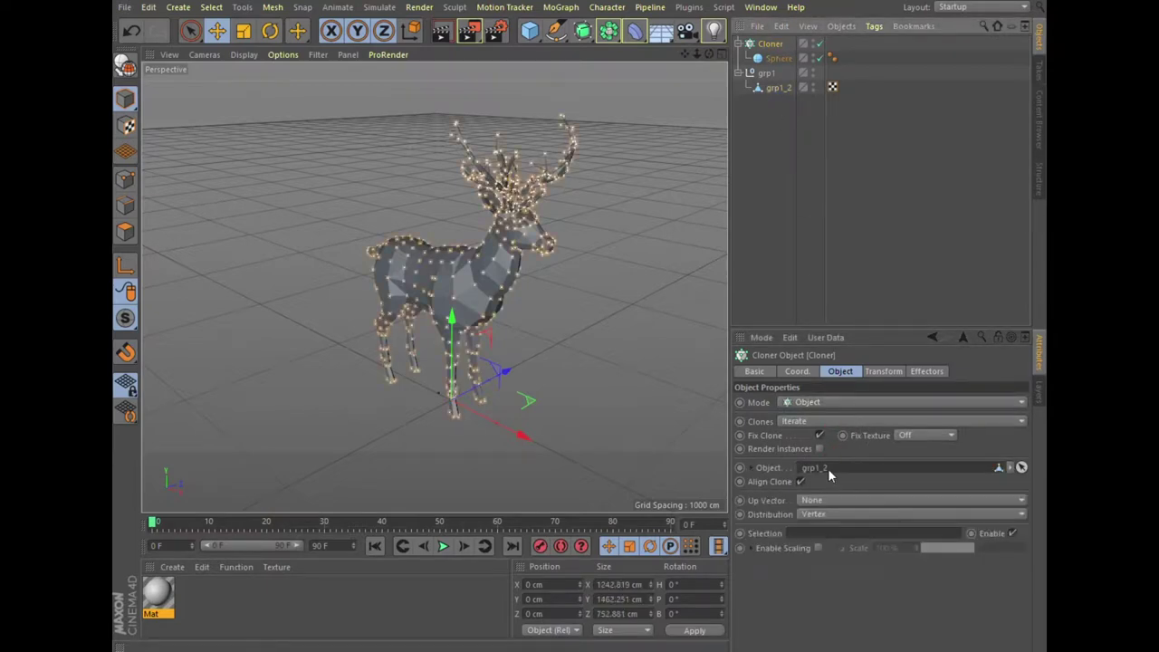
click(872, 513)
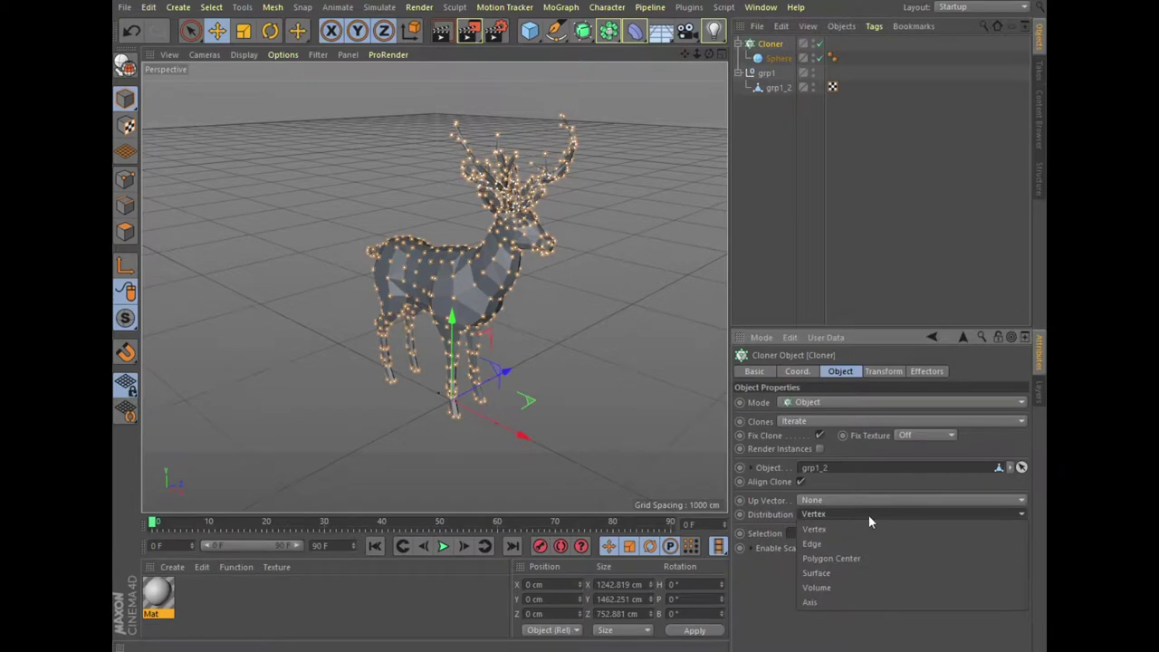
click(832, 545)
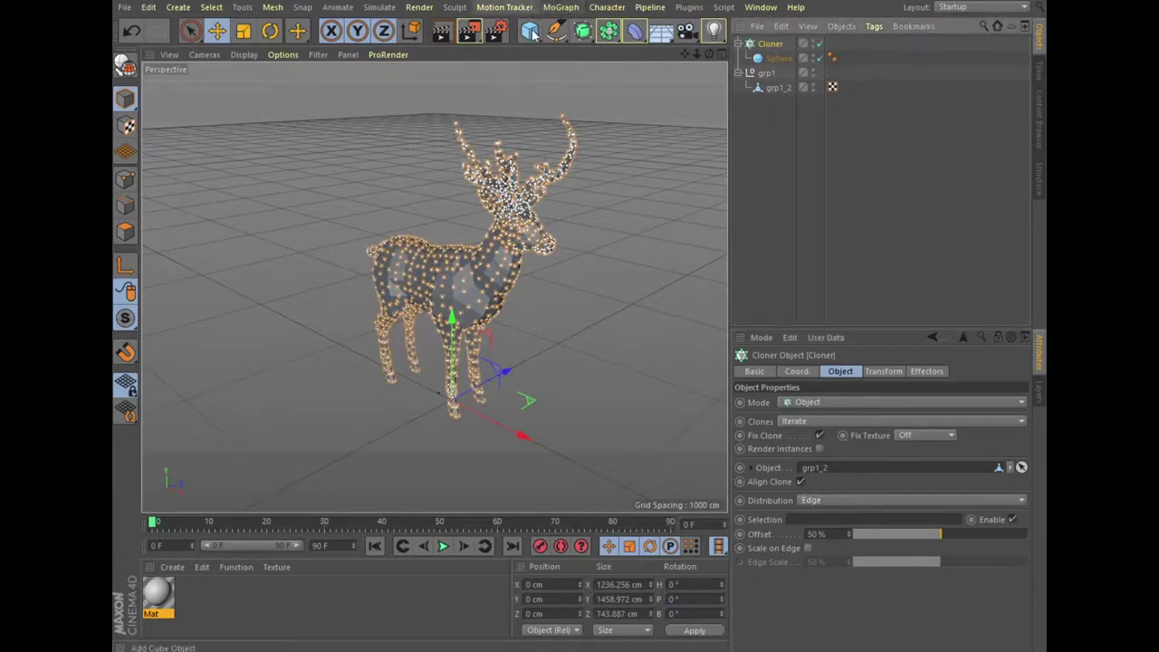
- Add a Null and nest the deer Cloner inside it
drag(530, 31, 573, 52)
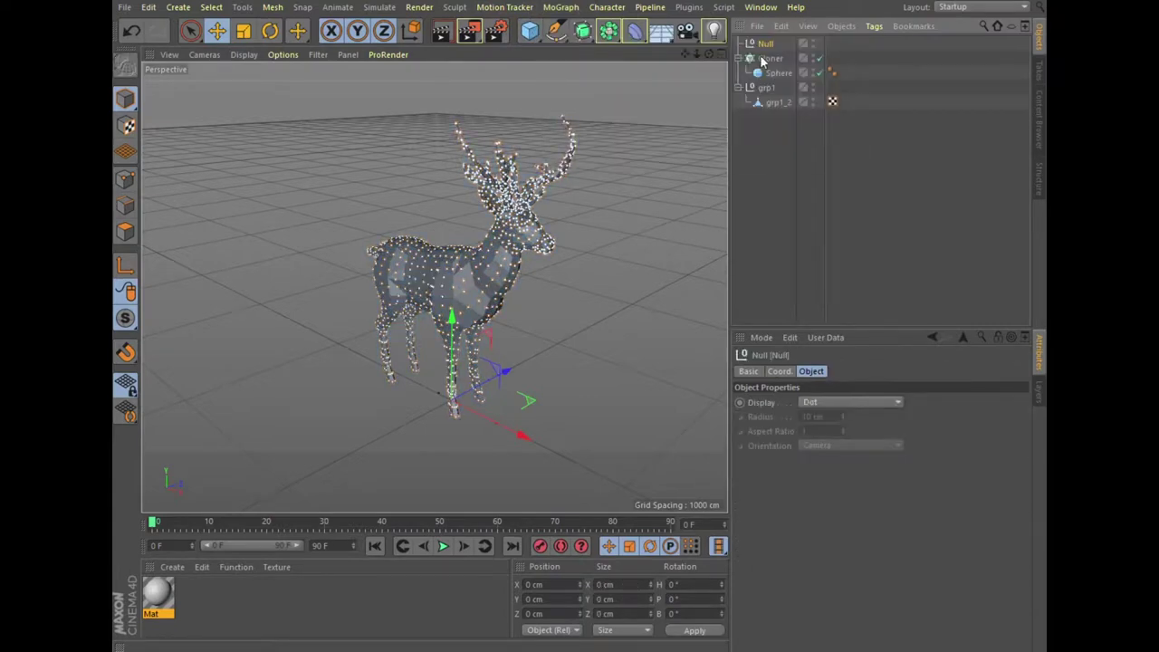
drag(767, 63, 770, 50)
drag(769, 43, 769, 42)
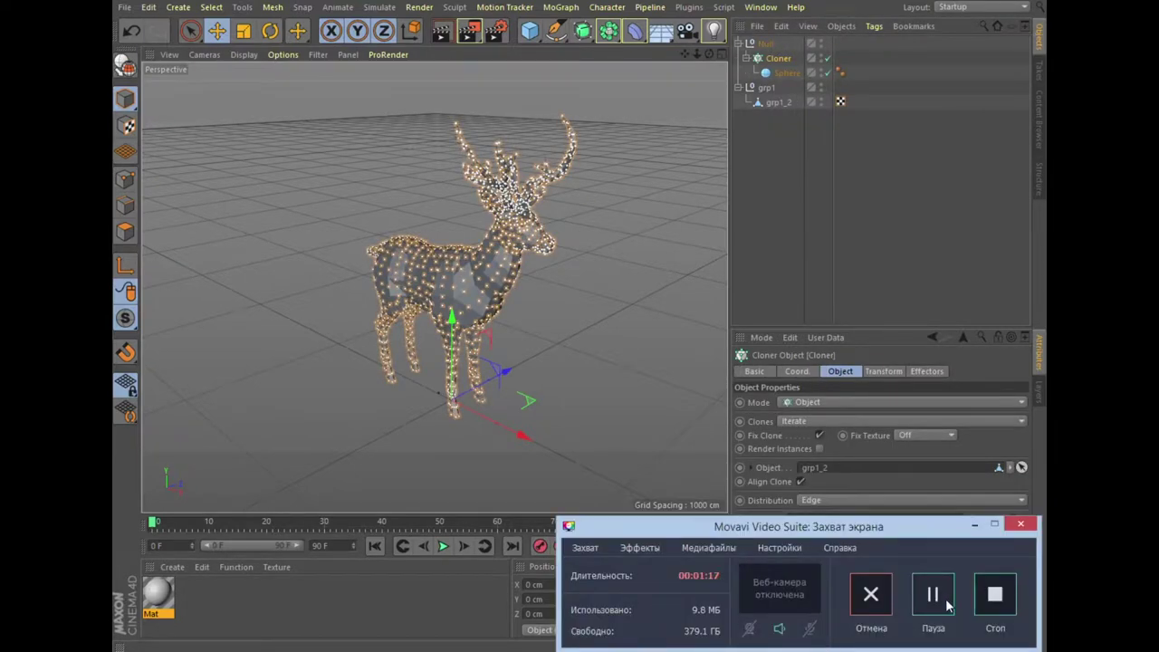
click(823, 108)
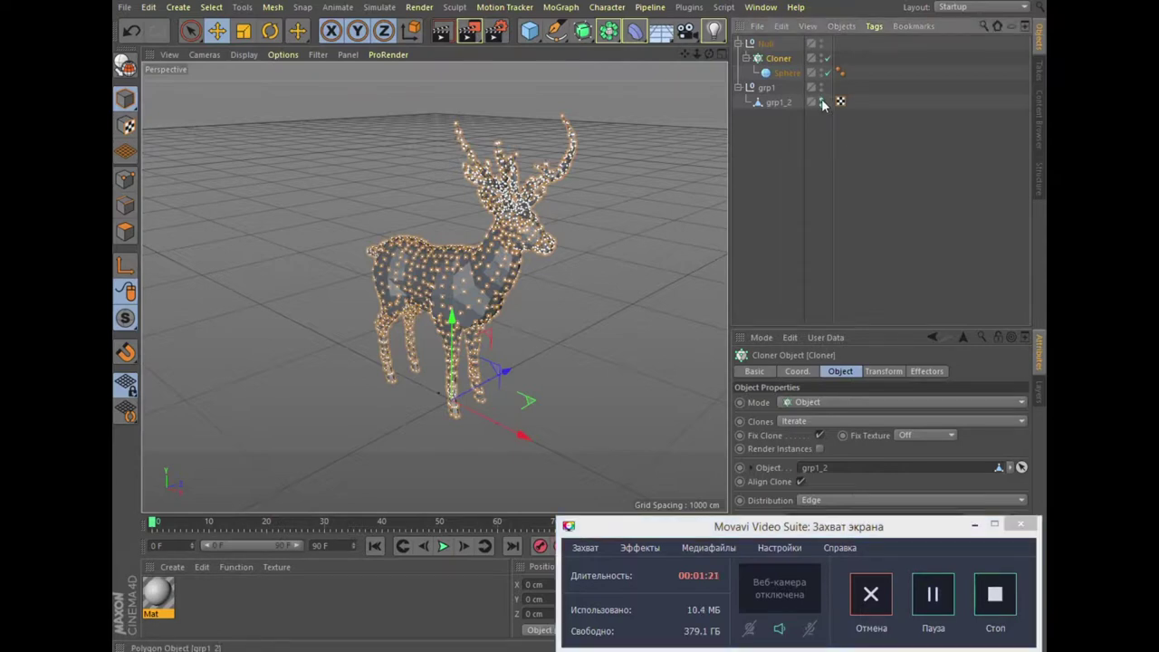
- Hide the grp1_2 deer mesh in the viewport and add a ground Plane
click(822, 101)
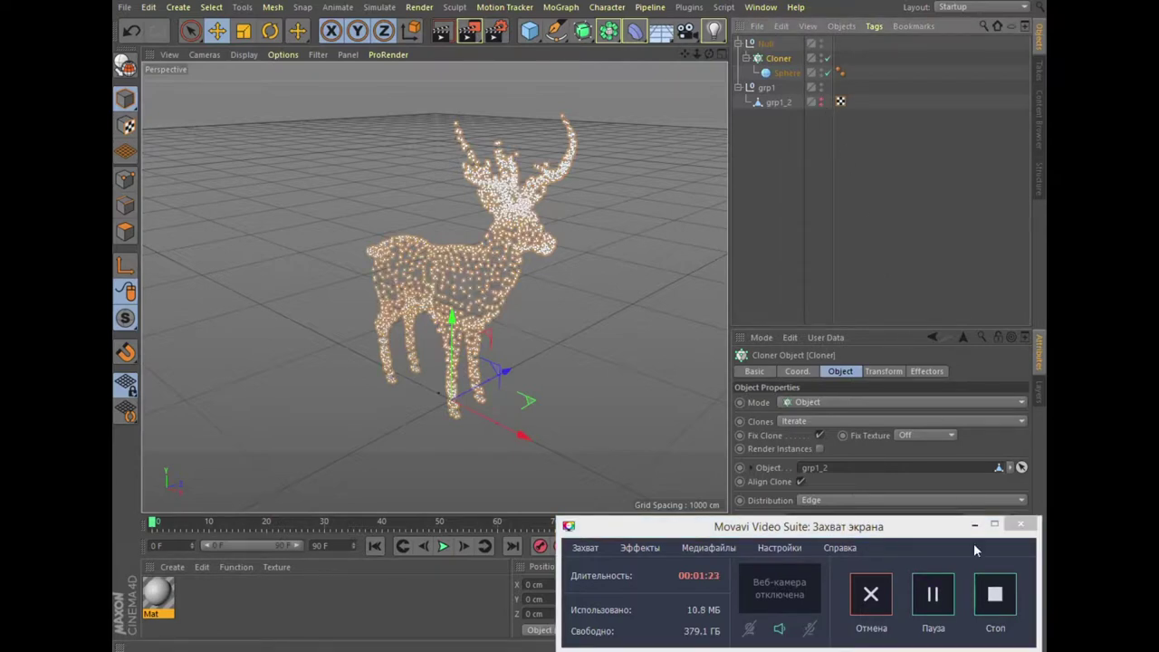
click(941, 609)
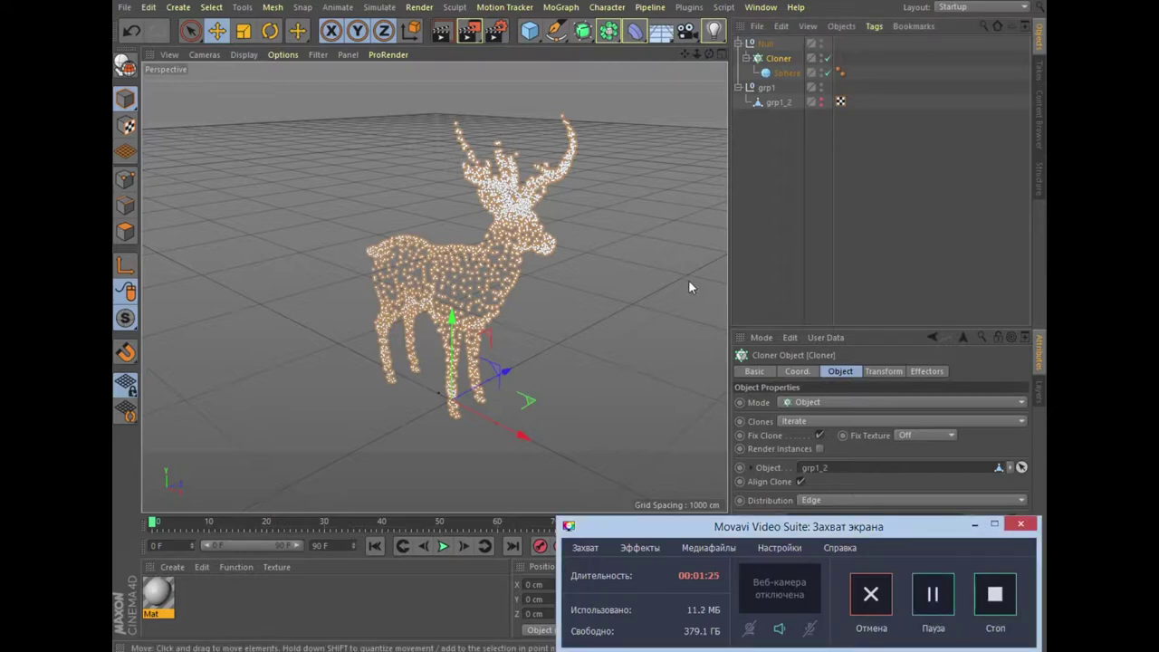
drag(531, 43, 662, 85)
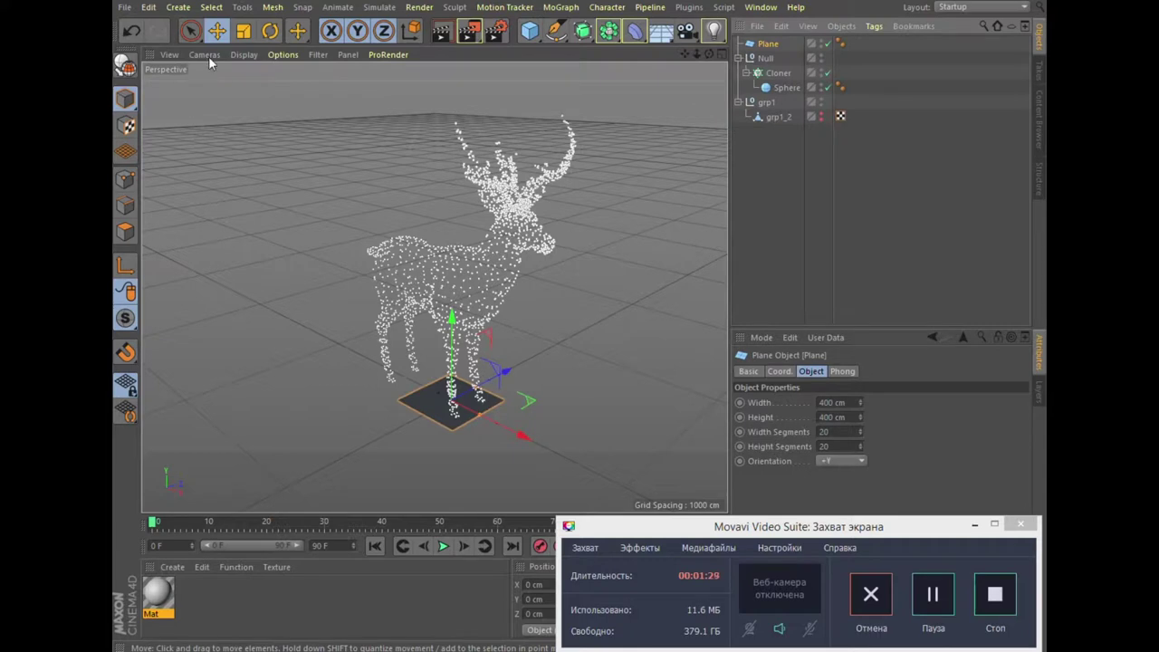
- Scale the ground Plane up along X and Z so it extends far beyond the deer
click(242, 30)
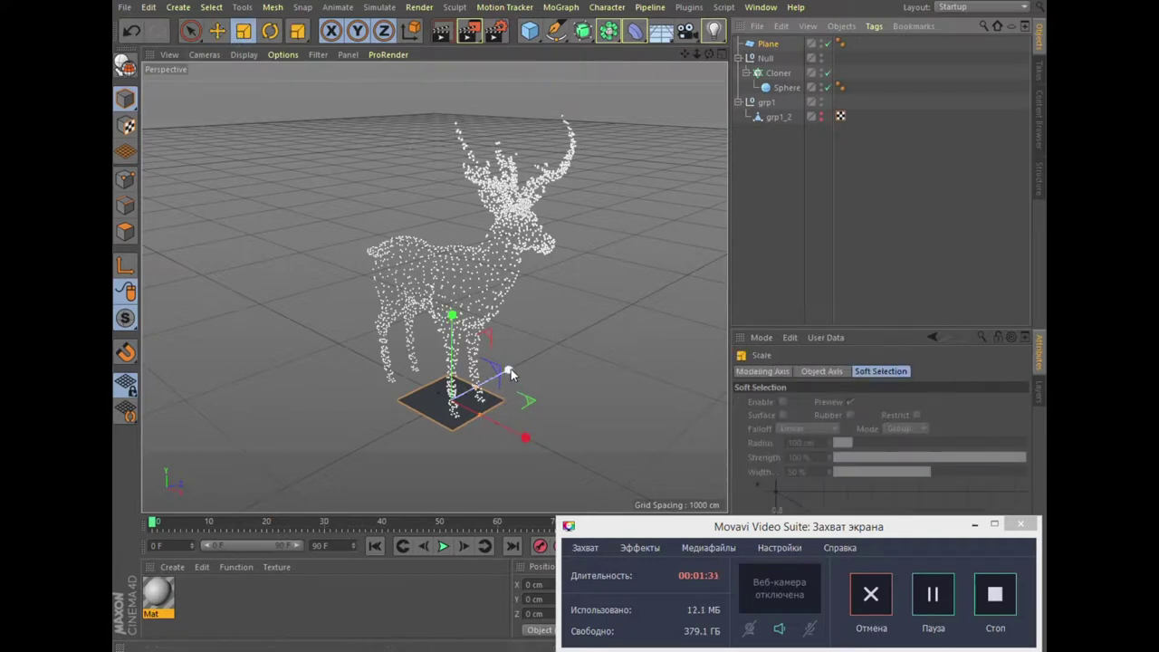
drag(520, 360, 631, 333)
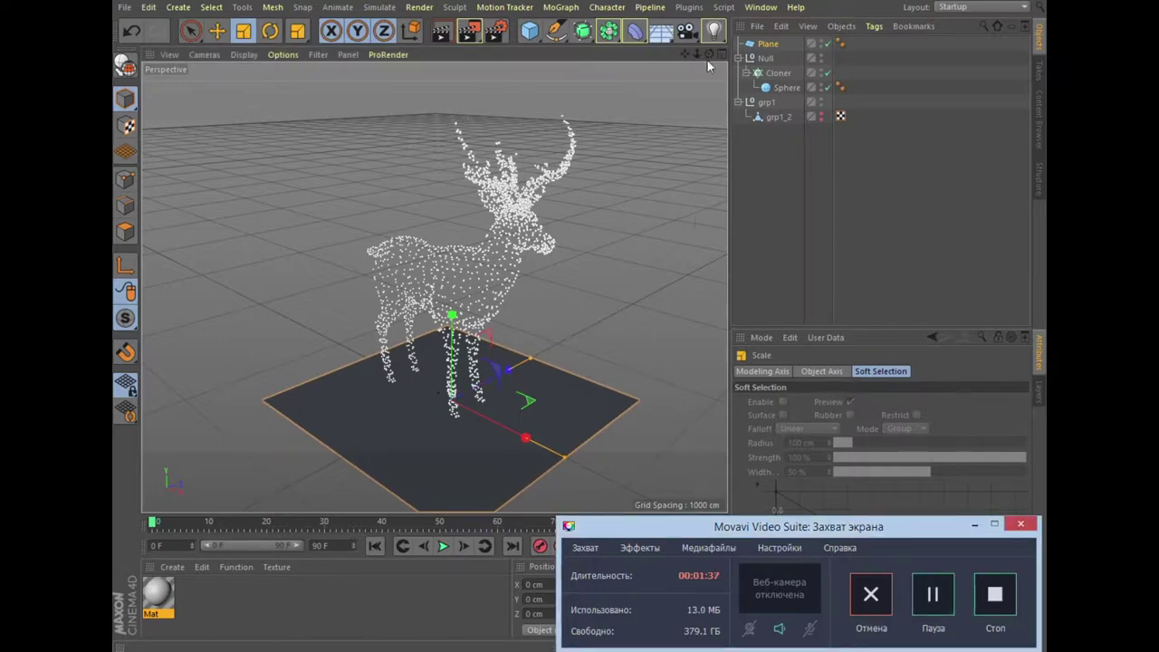
drag(710, 55, 670, 63)
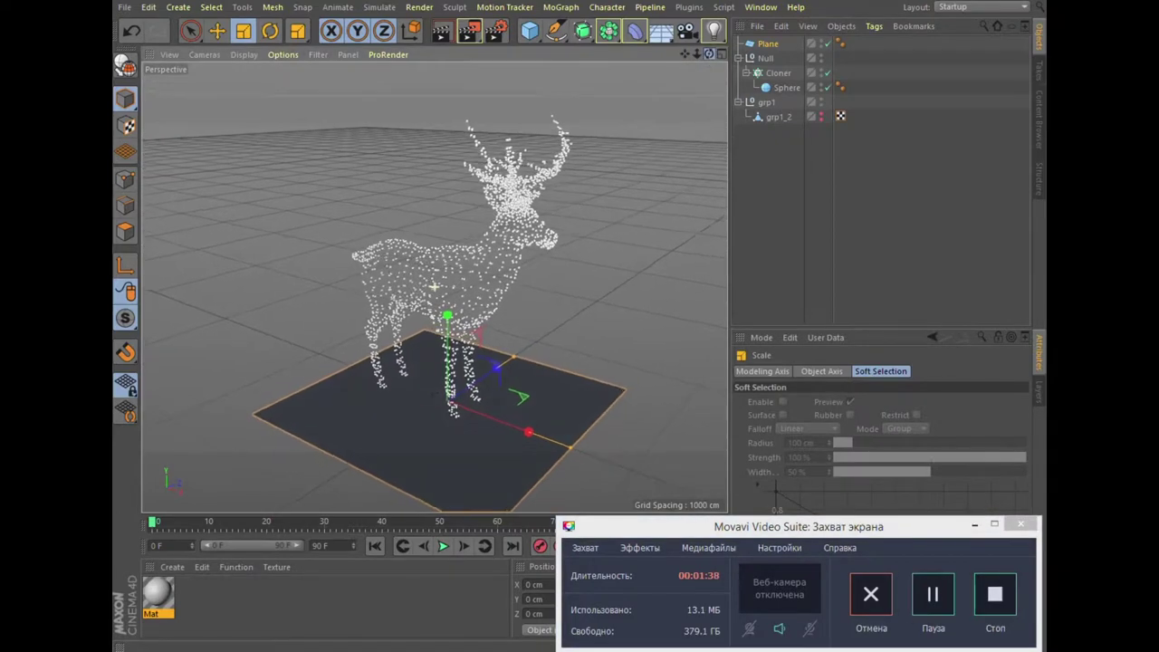
drag(709, 55, 348, 70)
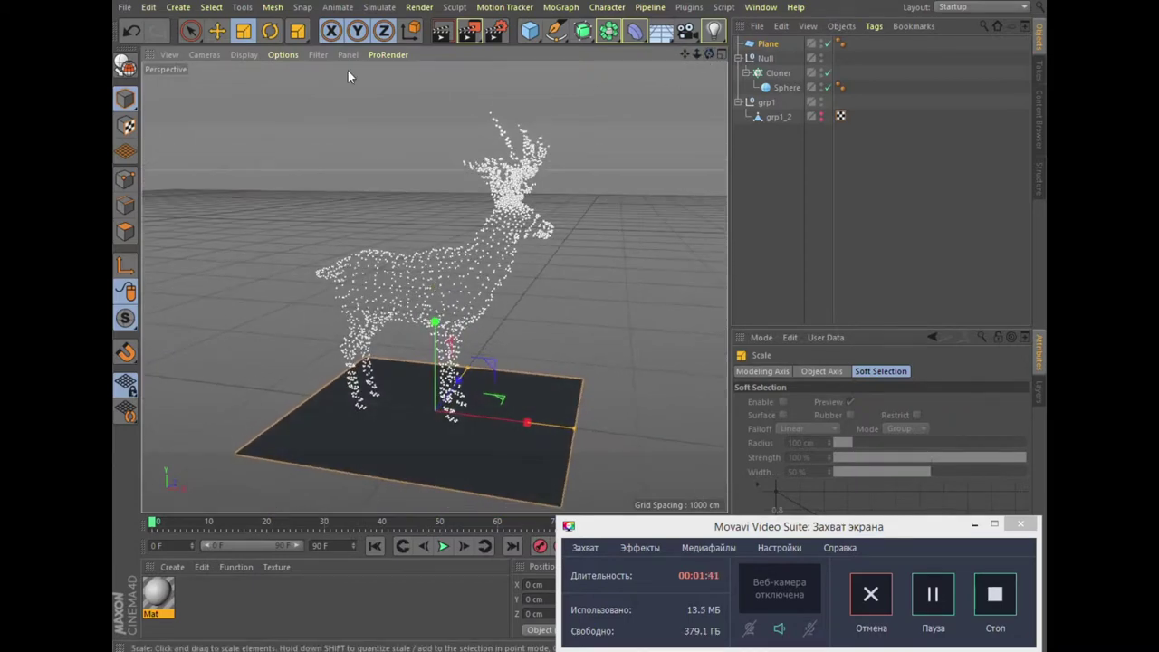
drag(527, 425, 563, 430)
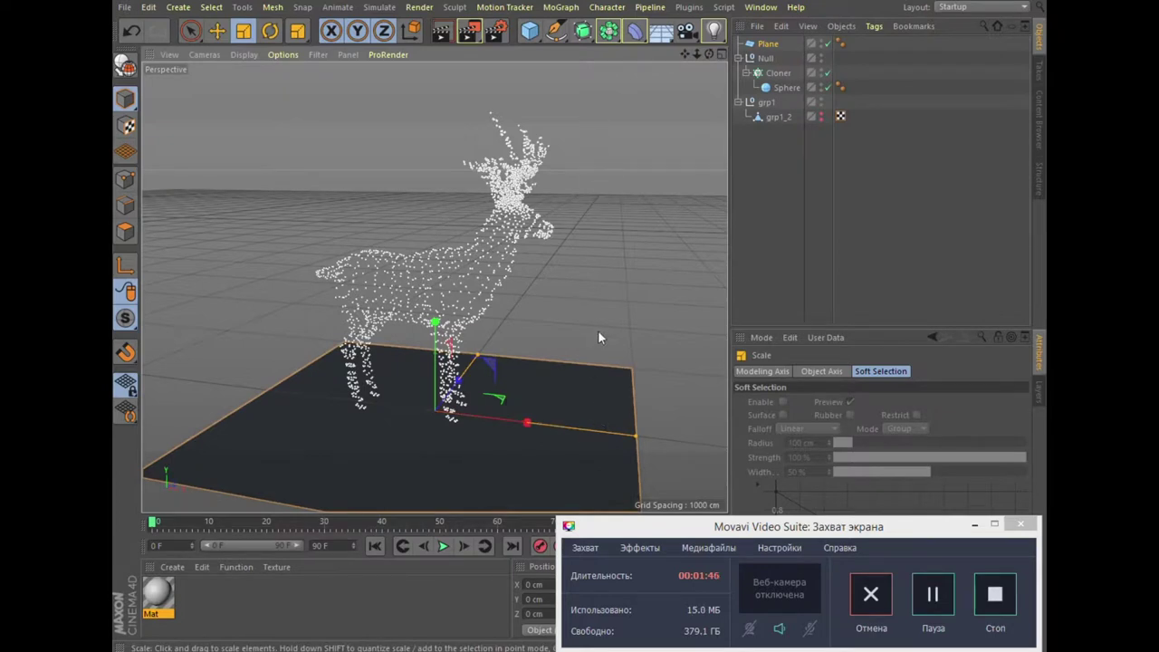
drag(478, 359, 559, 261)
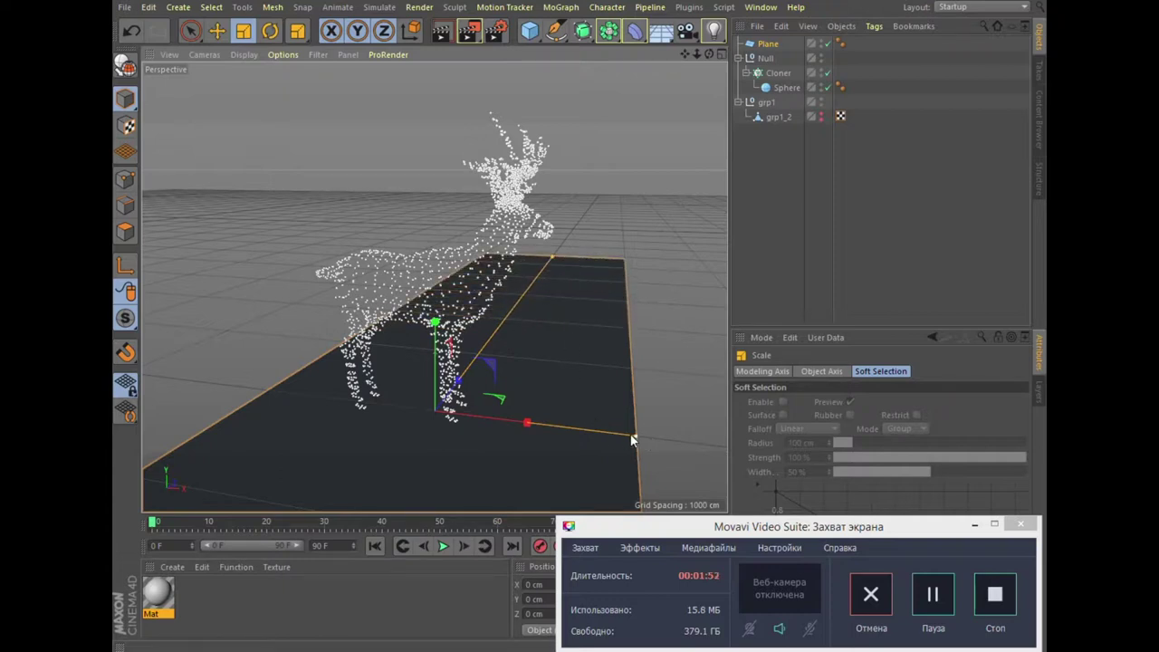
mouse_move(636, 441)
mouse_down()
mouse_move(725, 439)
mouse_move(515, 496)
mouse_up()
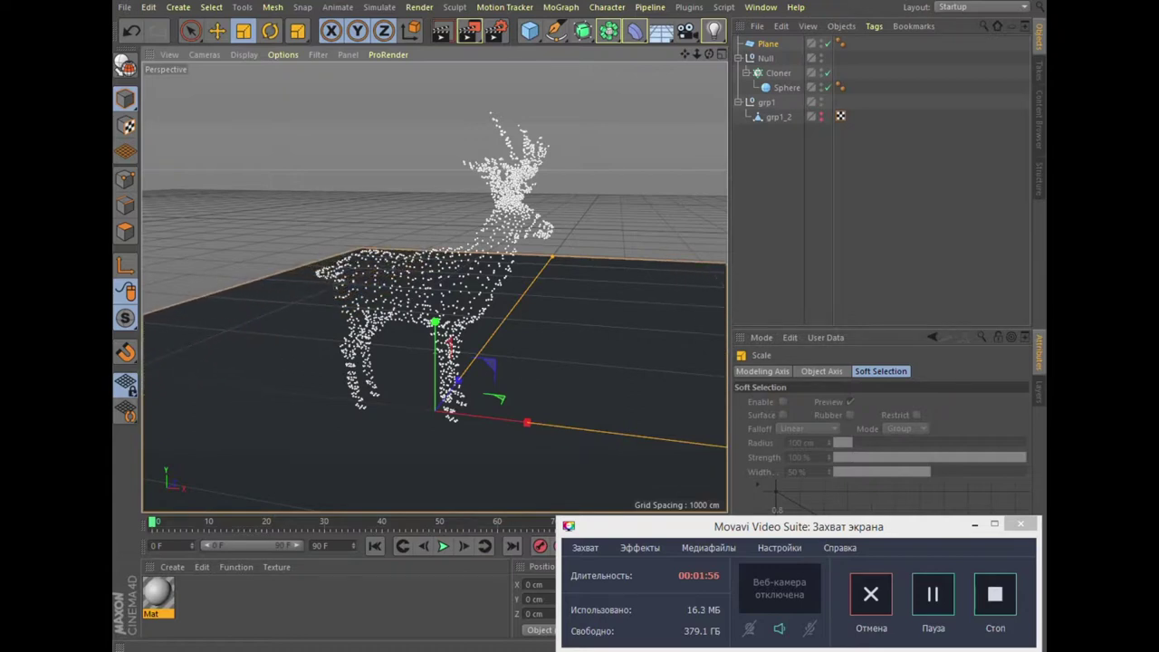
click(535, 32)
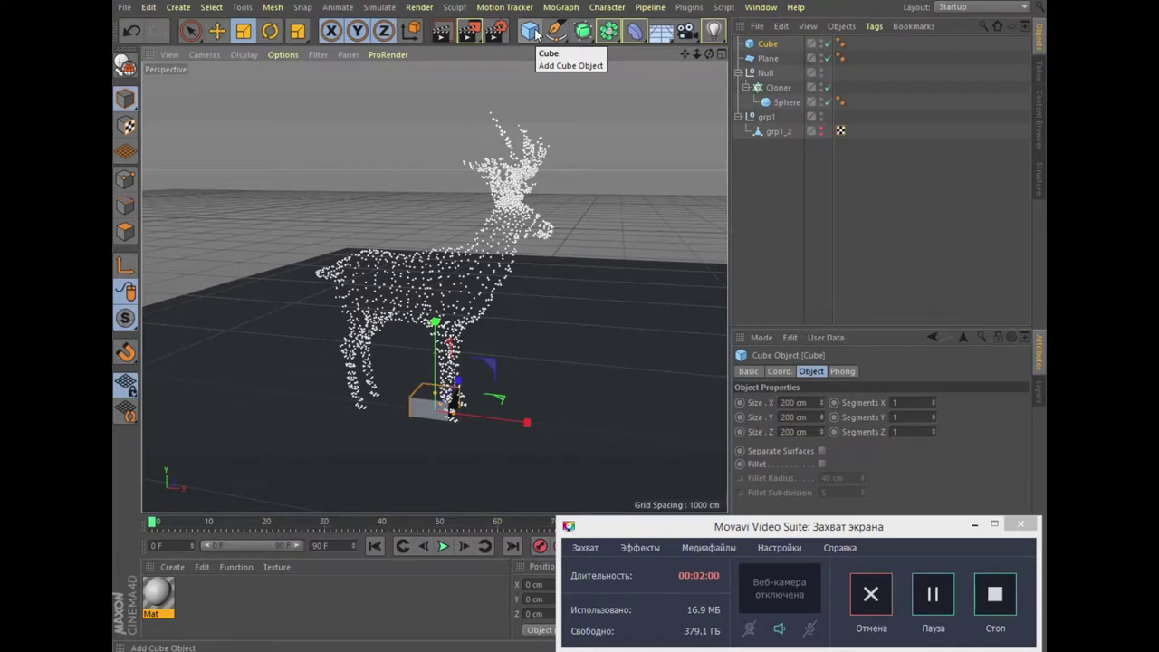
- Undo the added cube and add a second Sphere with a 5 cm radius
click(148, 8)
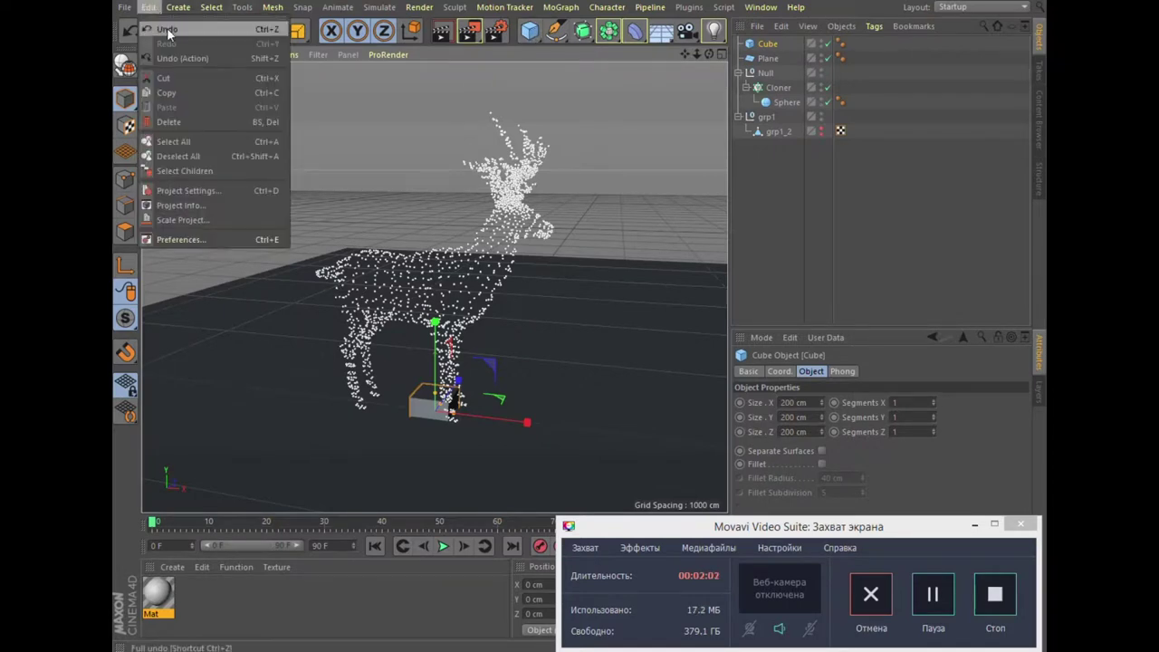
click(166, 29)
click(530, 31)
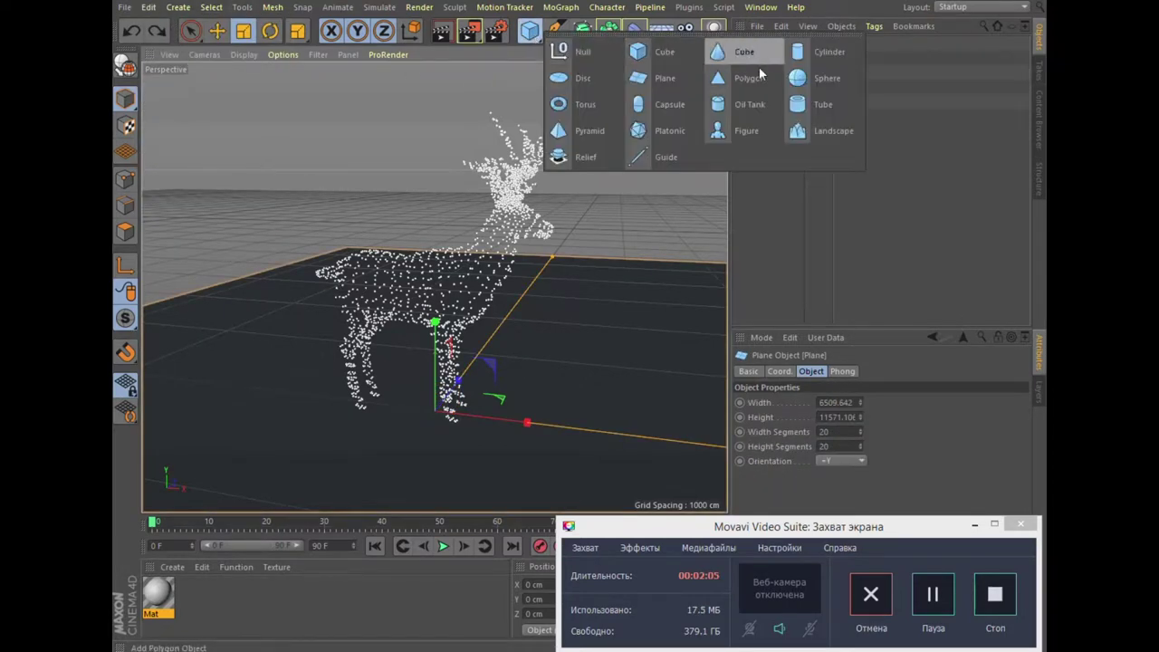
click(815, 79)
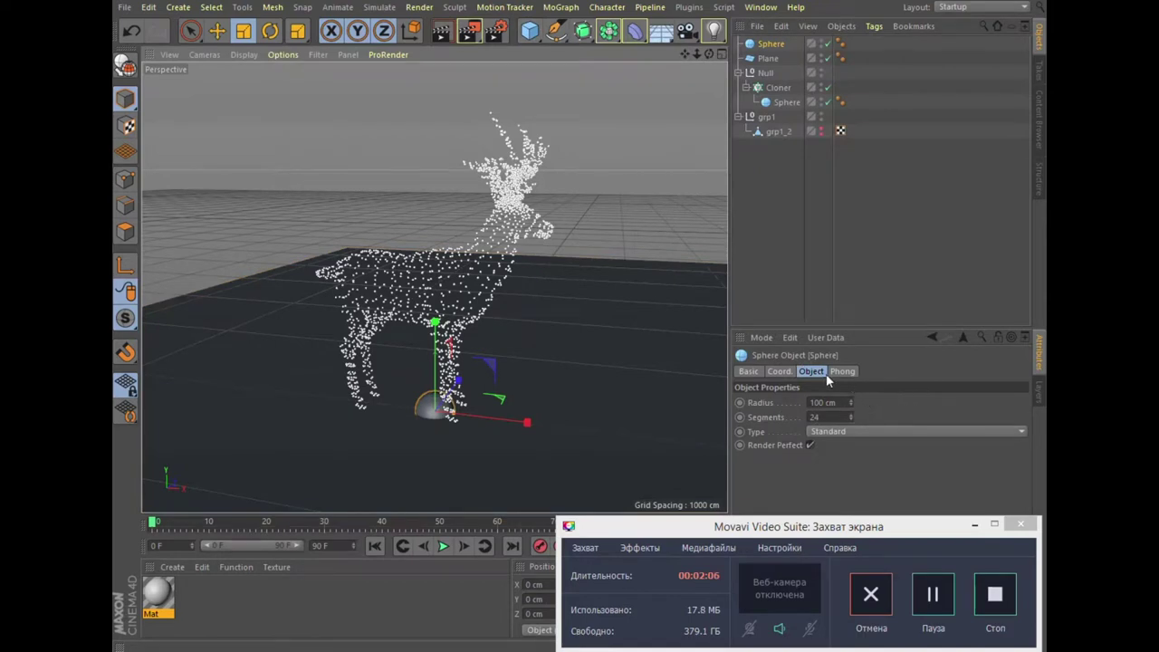
double_click(827, 404)
text(5)
key(Return)
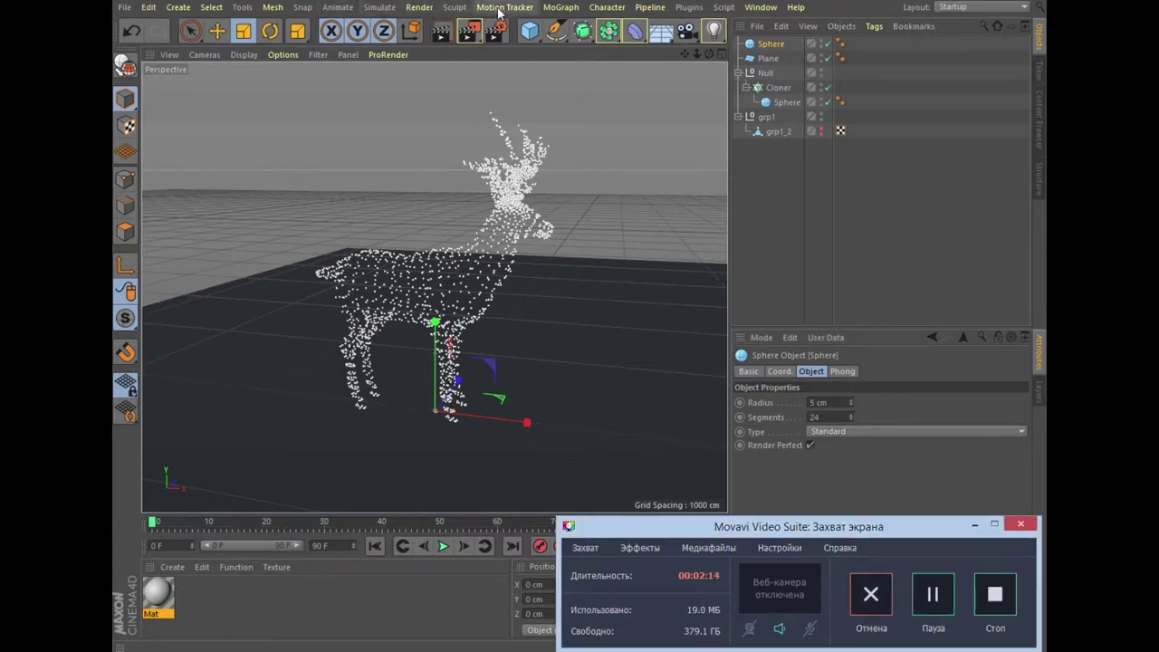
- Put the sphere under a new Cloner in Object mode on the Plane, distributed along Edges
click(560, 8)
click(591, 166)
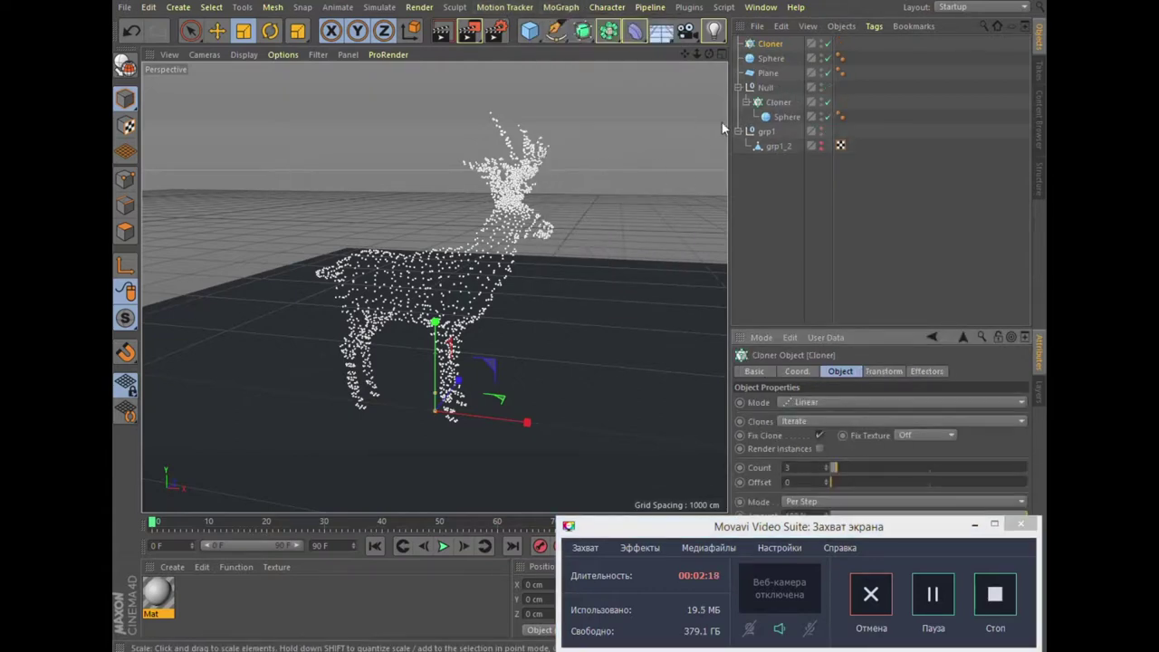
drag(776, 59, 783, 43)
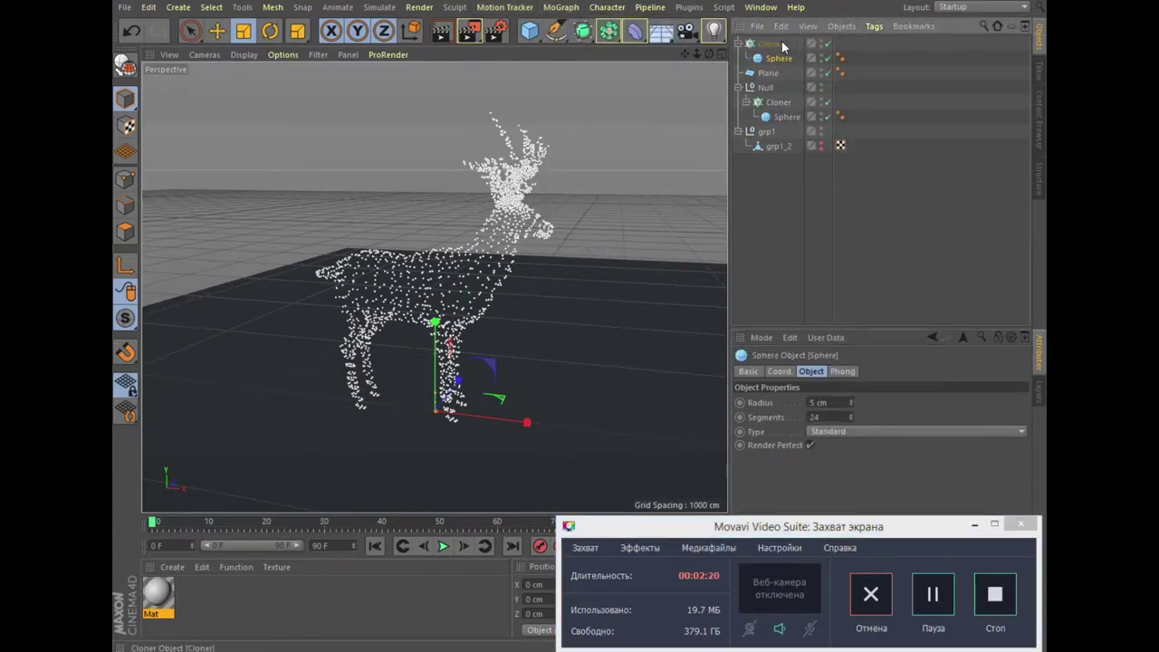
click(770, 44)
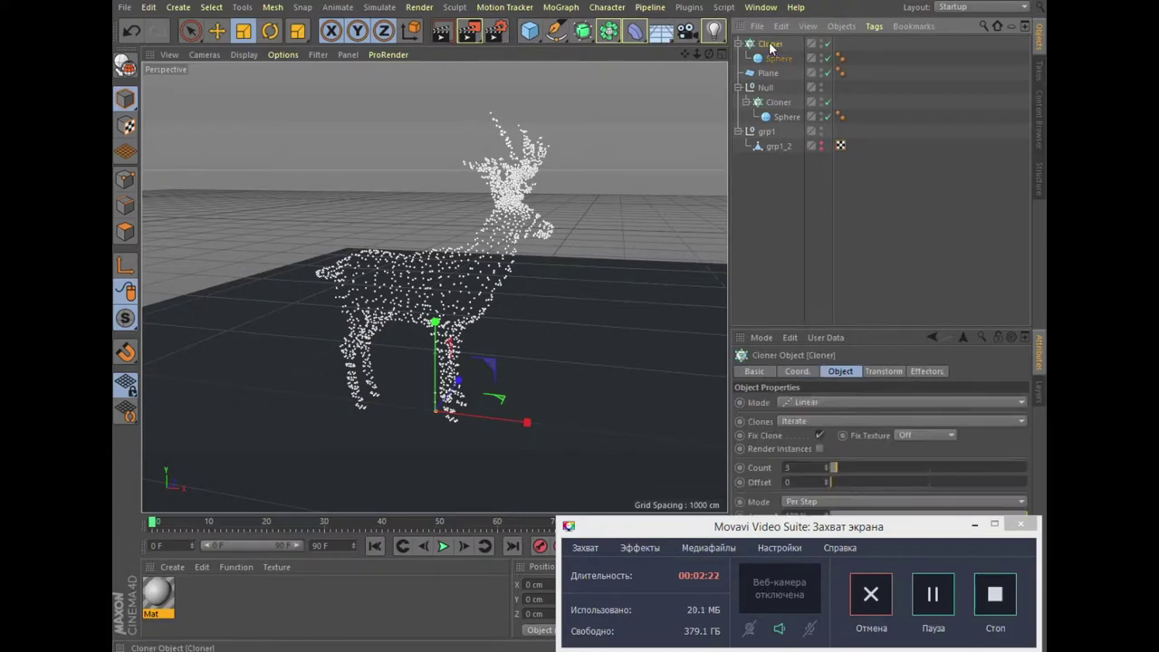
click(841, 402)
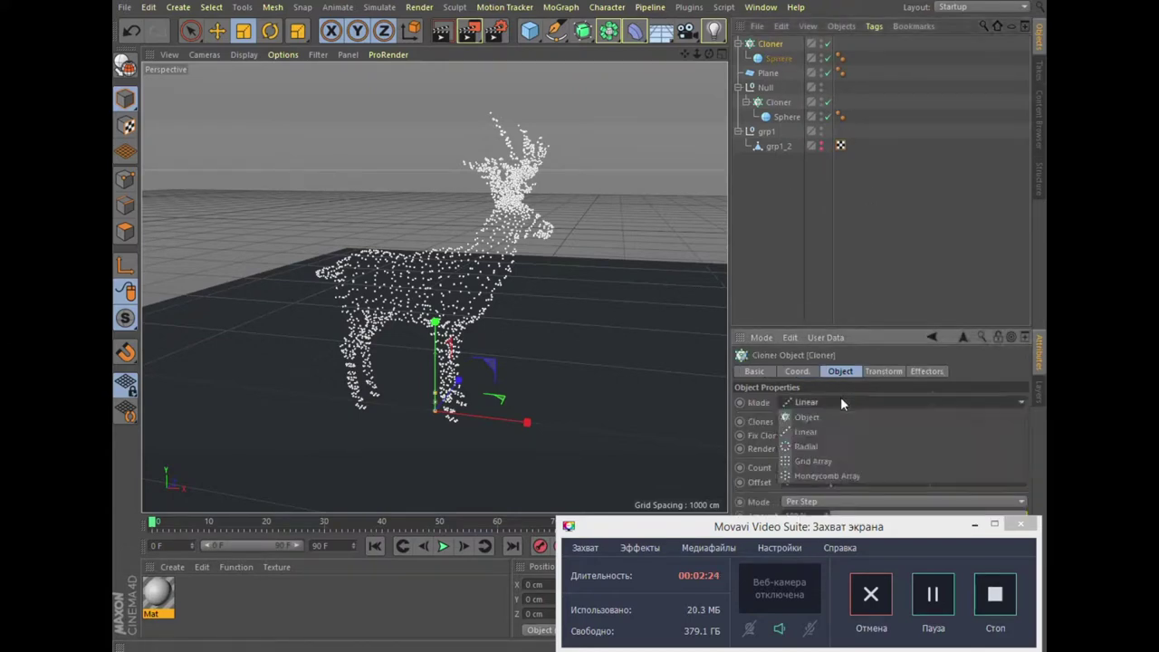
click(825, 419)
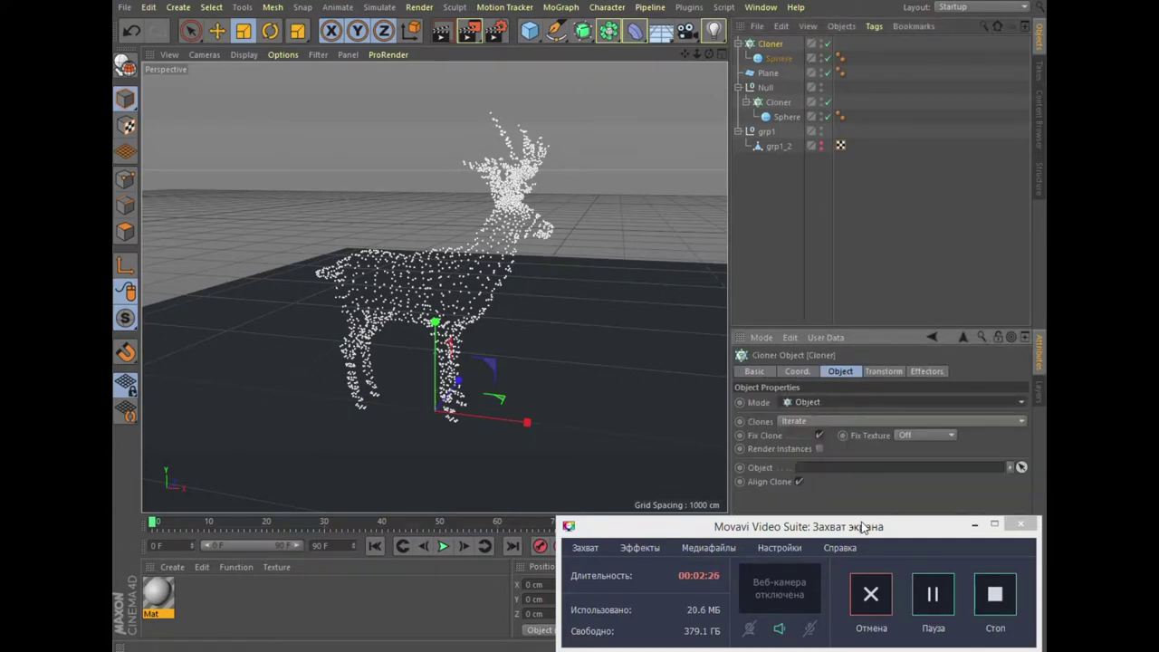
drag(863, 527, 564, 529)
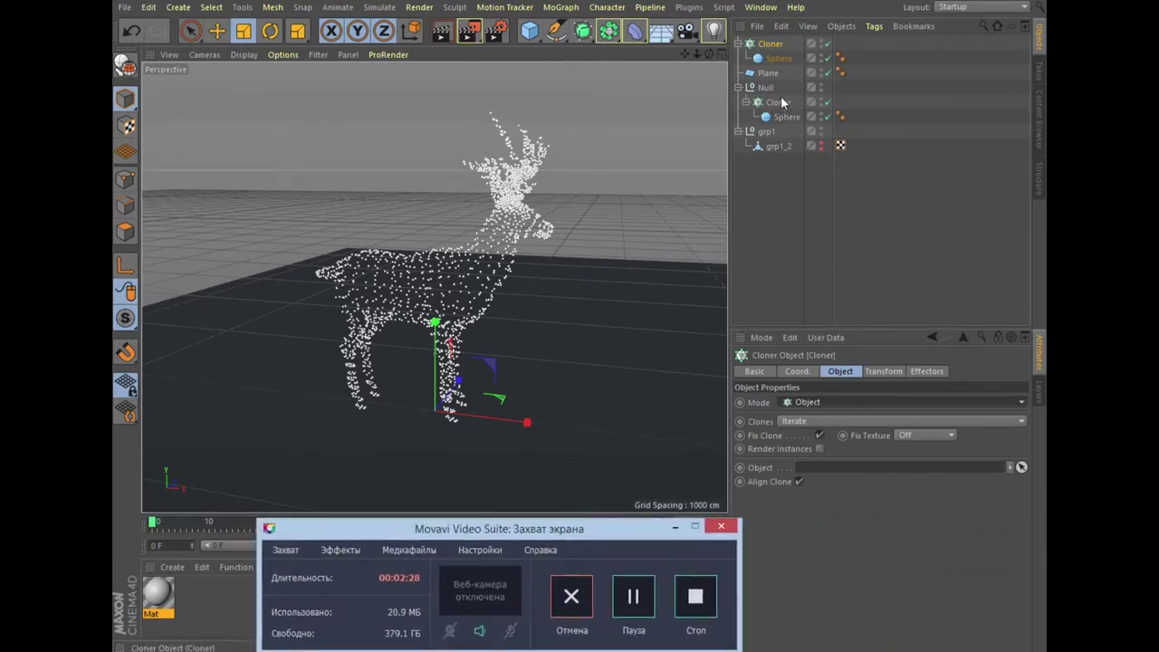
drag(772, 73, 816, 471)
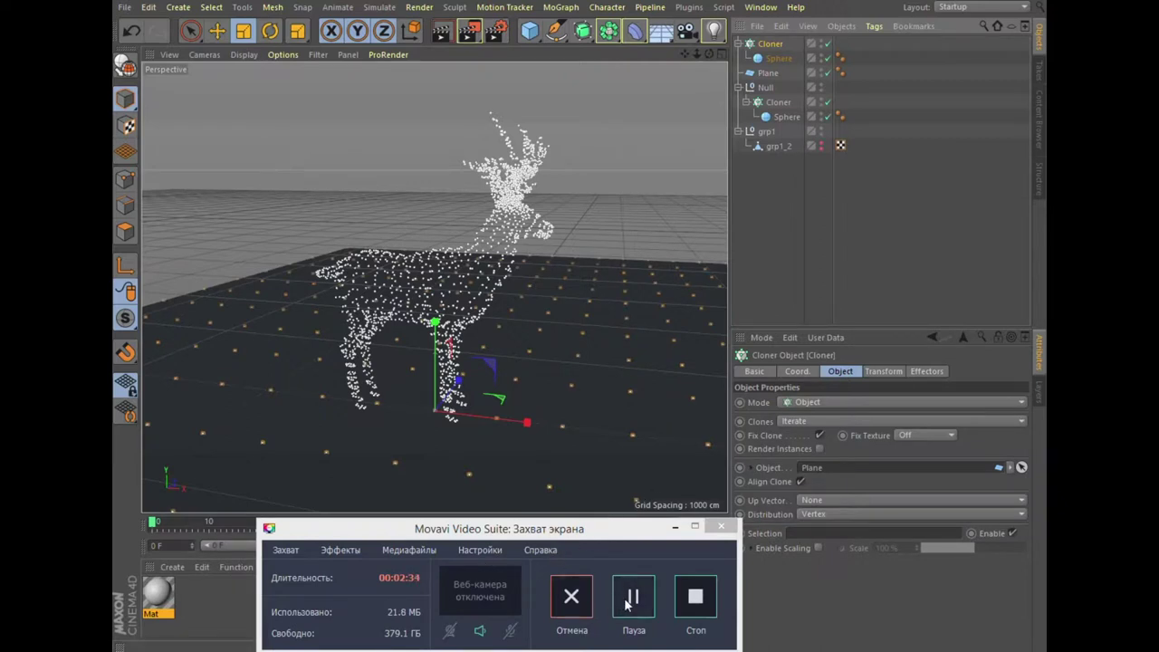
click(821, 514)
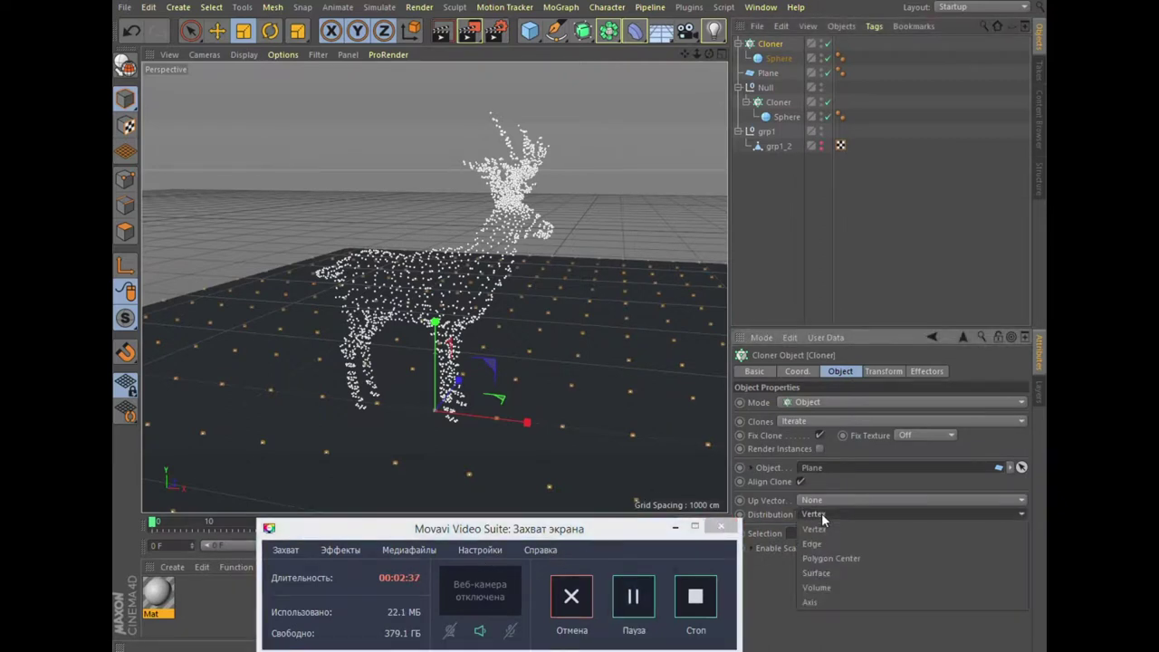
click(820, 539)
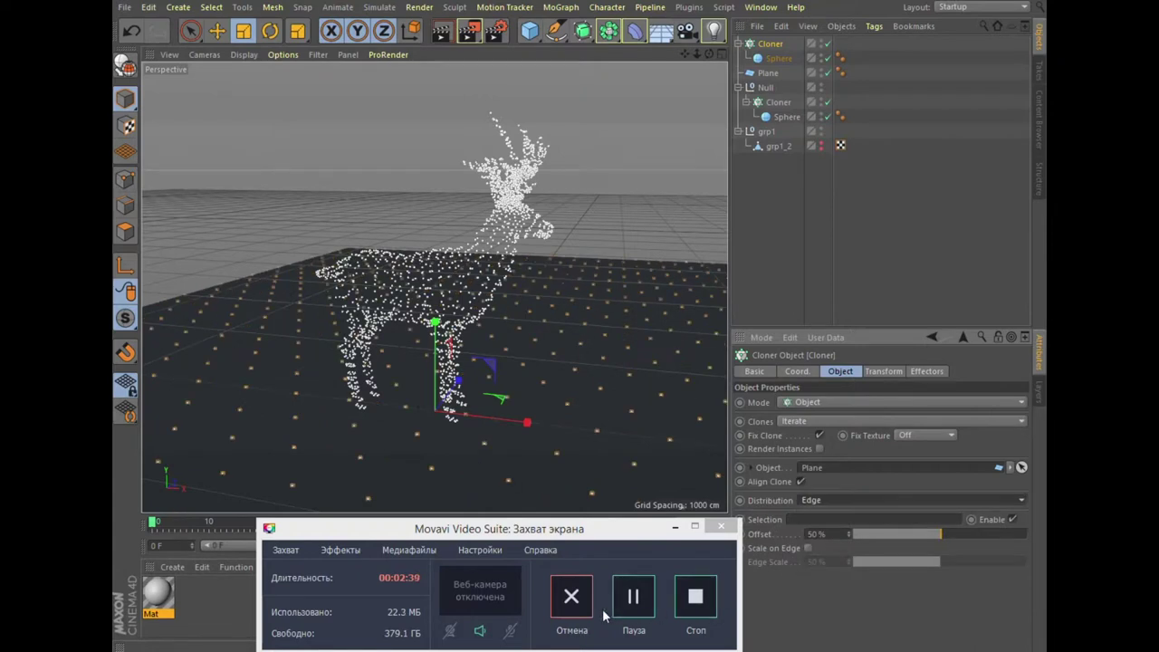
click(631, 605)
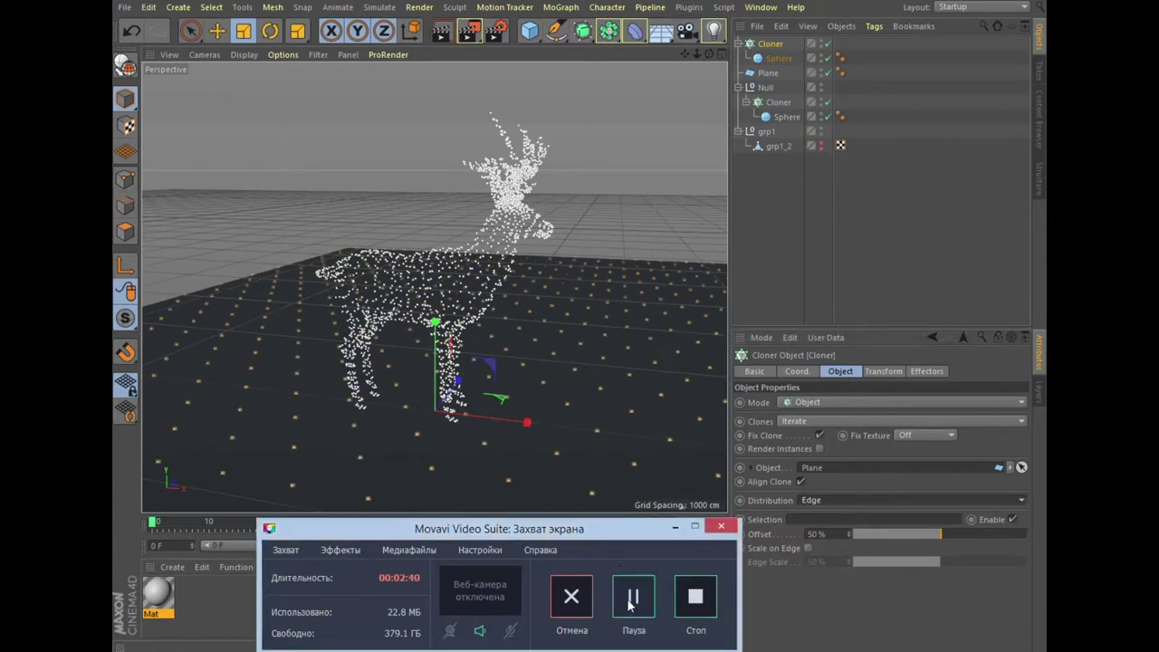
- Add a Null named 'Plane' and nest the floor-dot Cloner inside it
click(530, 34)
click(554, 50)
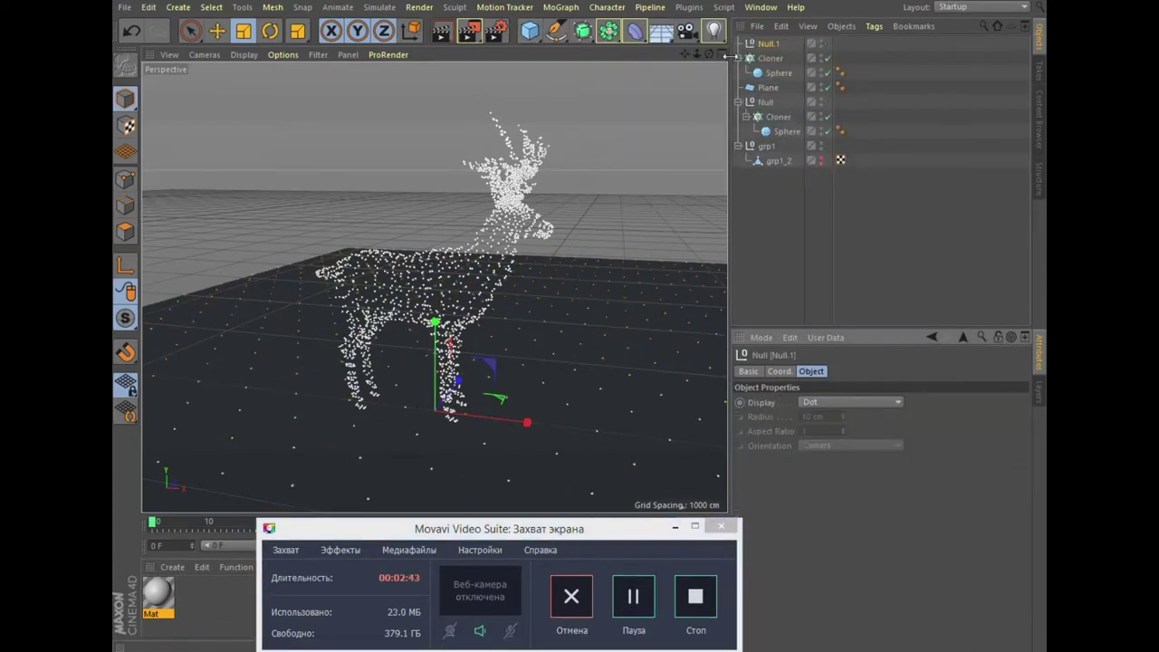
double_click(770, 44)
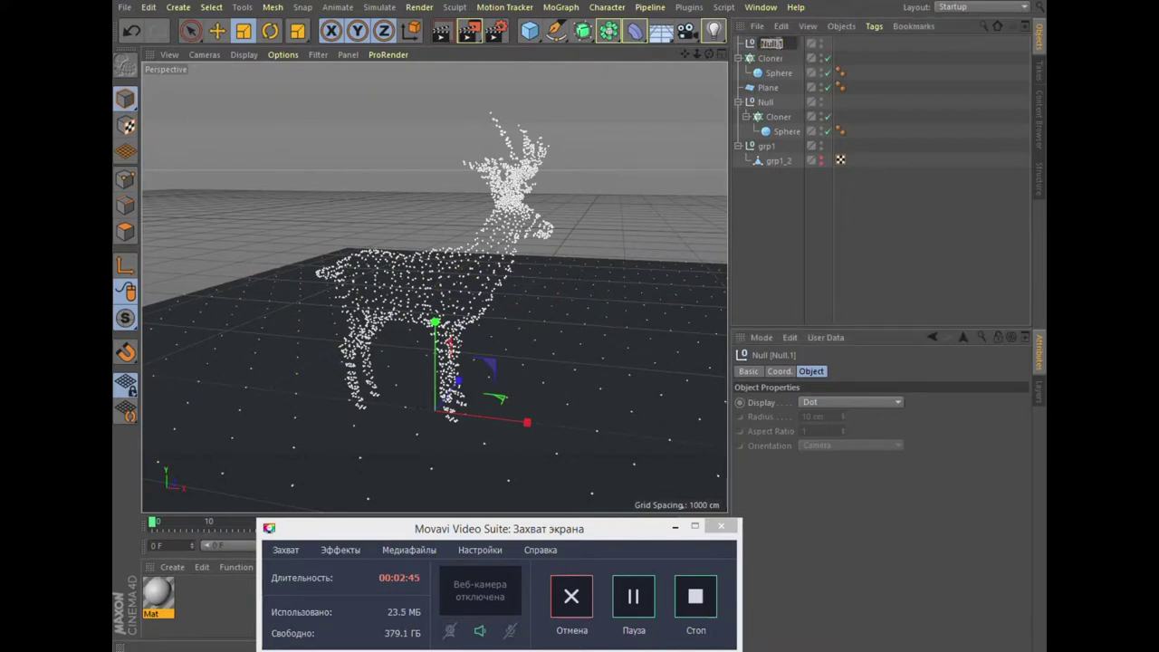
text(Plane)
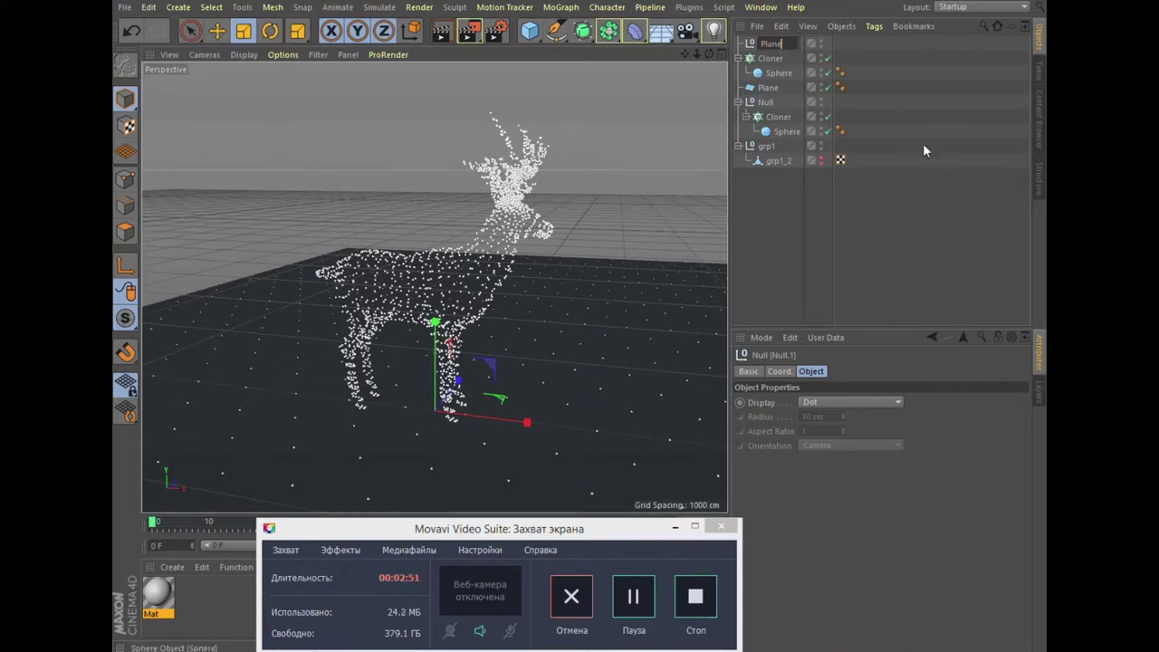
key(Return)
drag(772, 60, 773, 47)
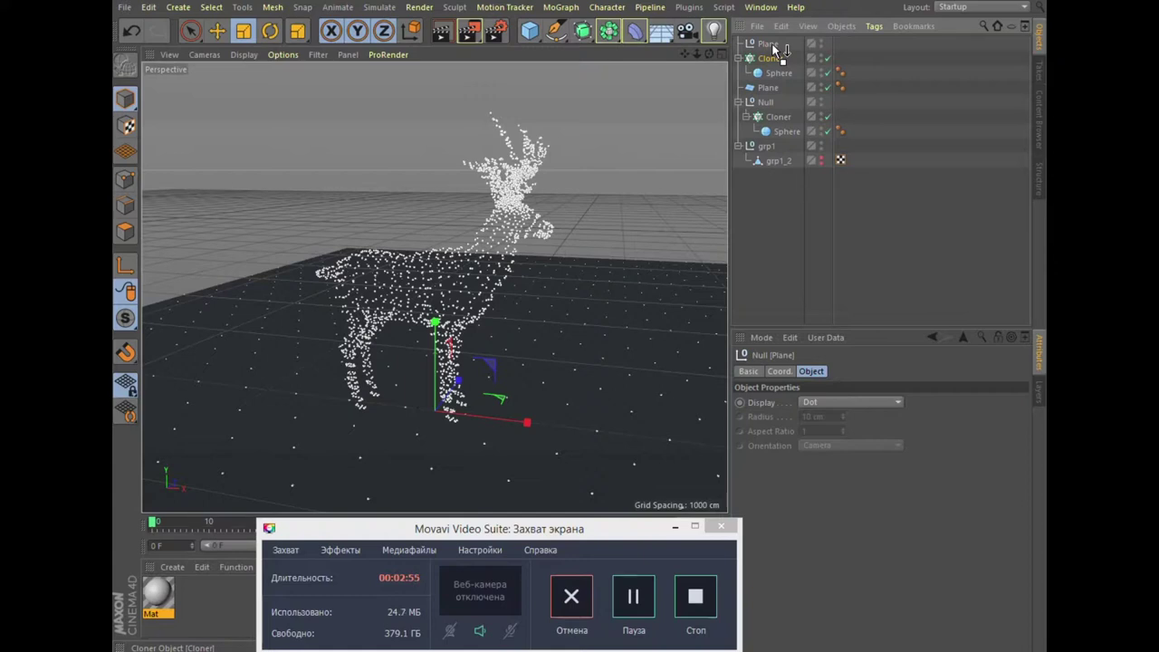
drag(784, 50, 782, 47)
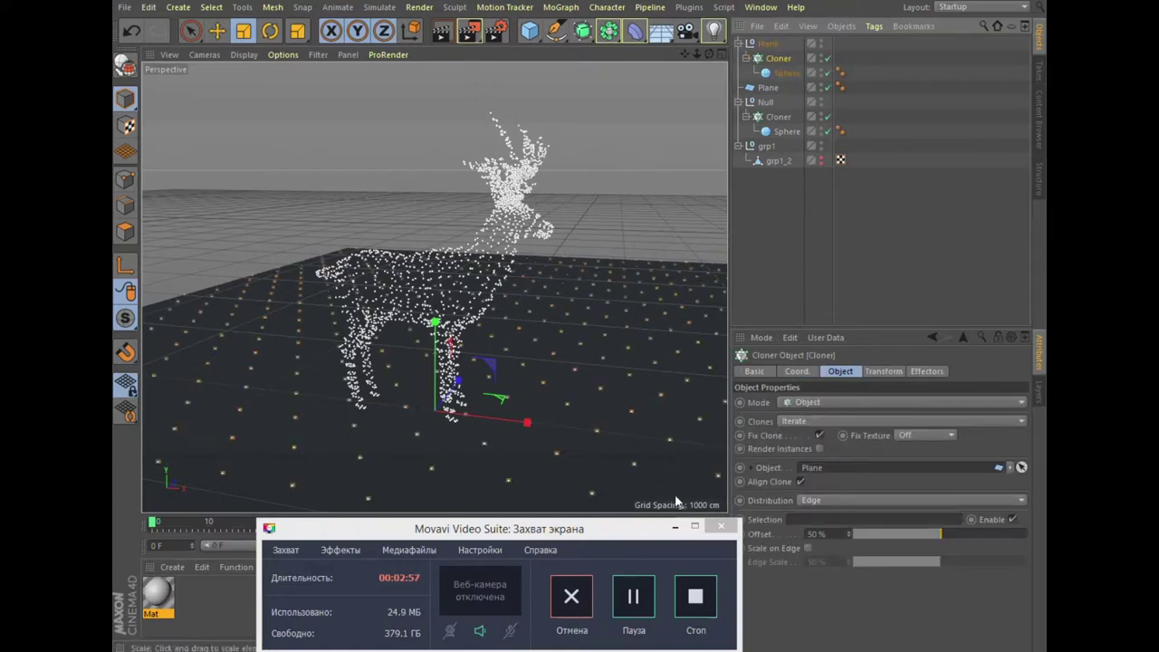
click(675, 528)
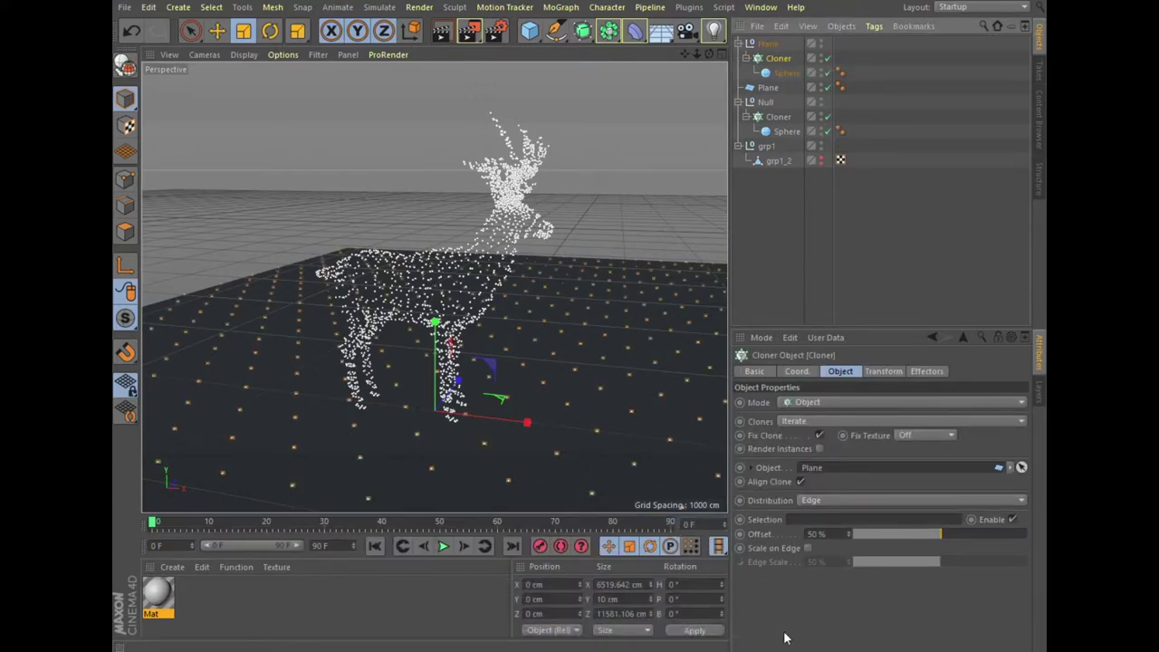
click(689, 648)
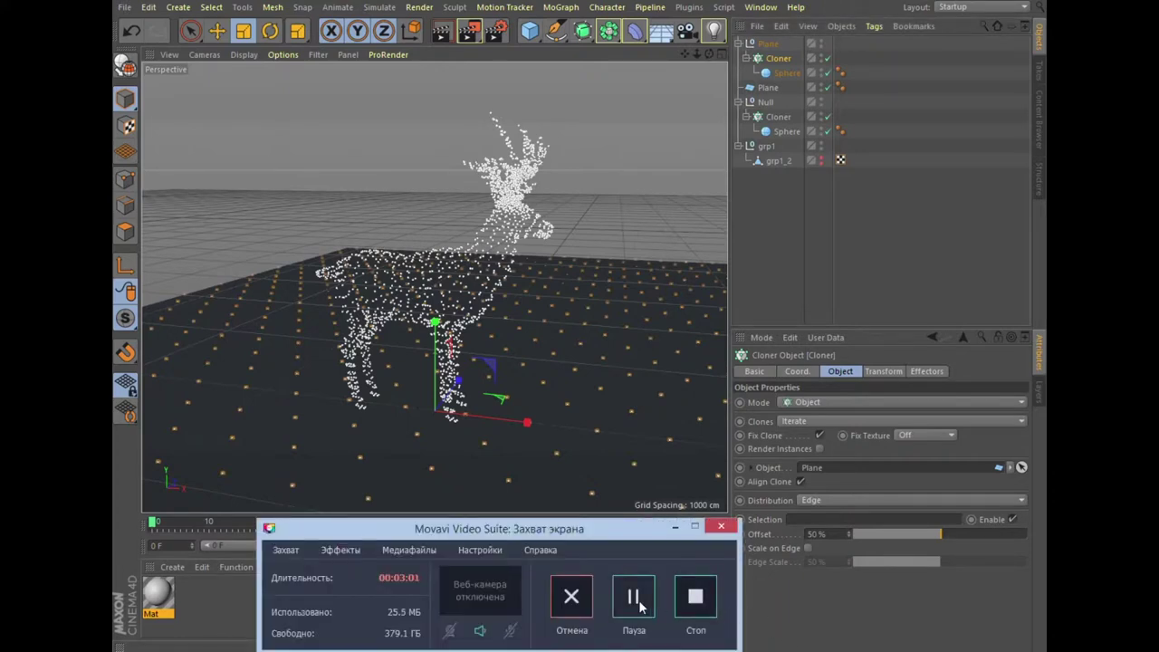
- Add an Inheritance effector and set its falloff shape to Box
click(564, 9)
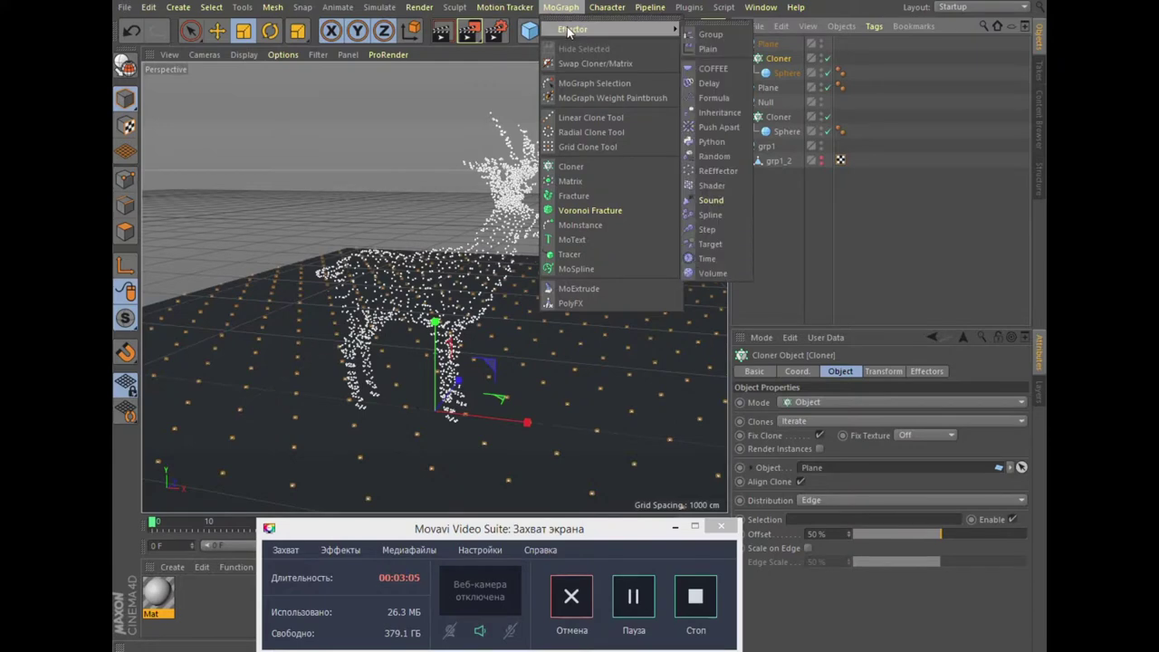
mouse_move(598, 29)
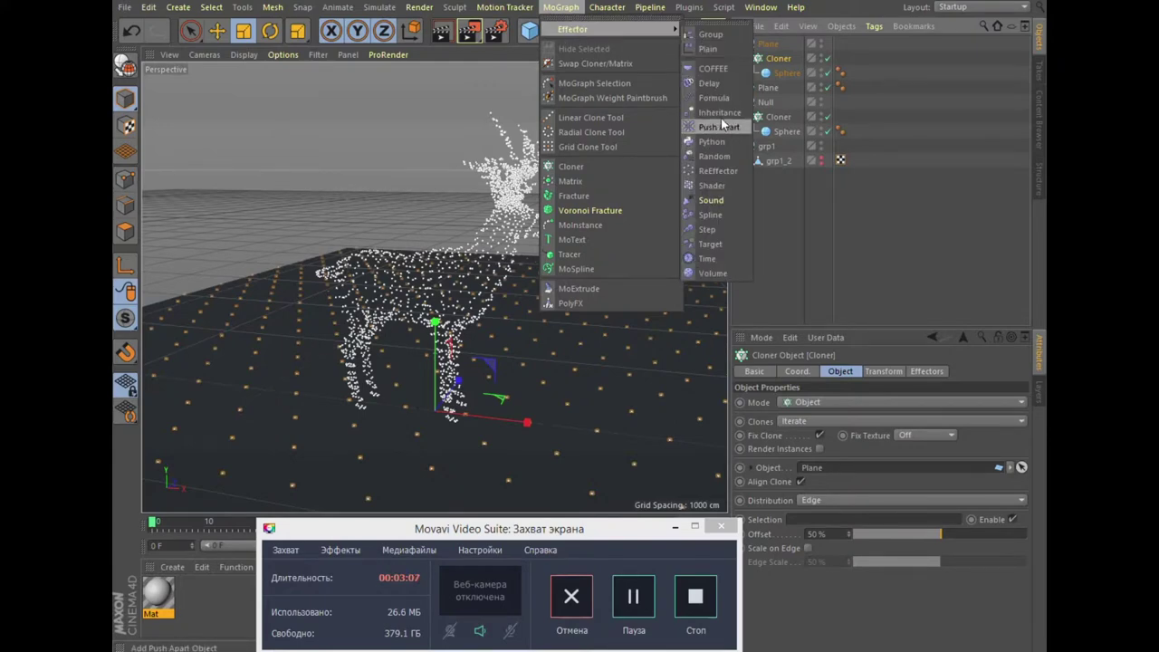
click(719, 112)
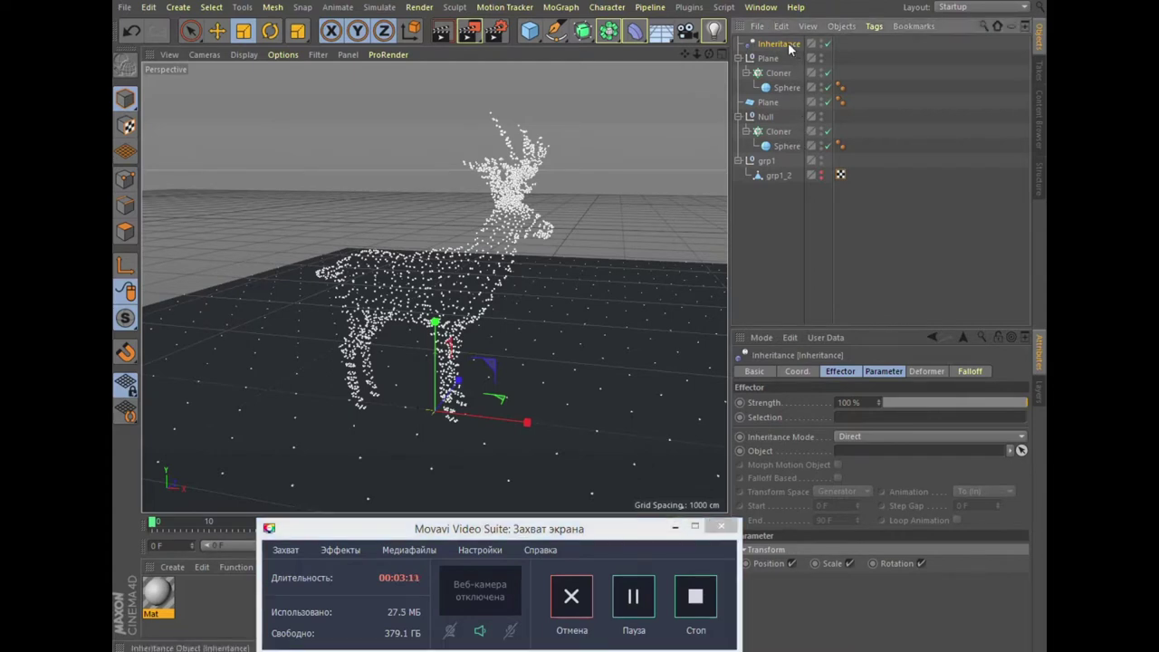
click(969, 373)
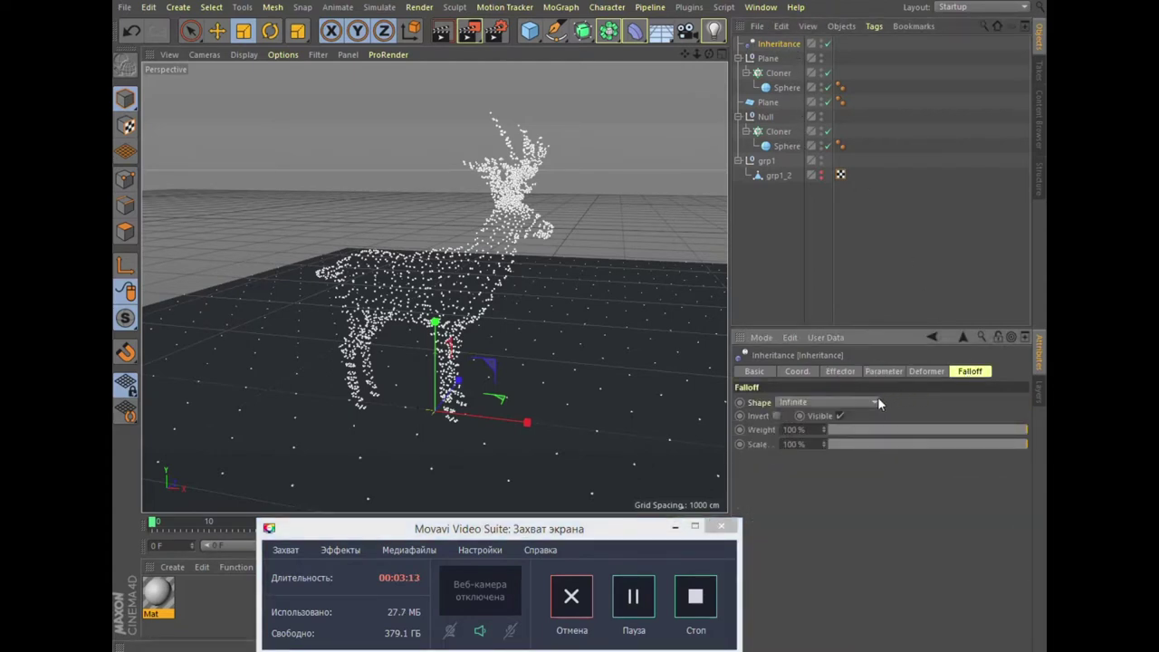
click(876, 402)
click(822, 431)
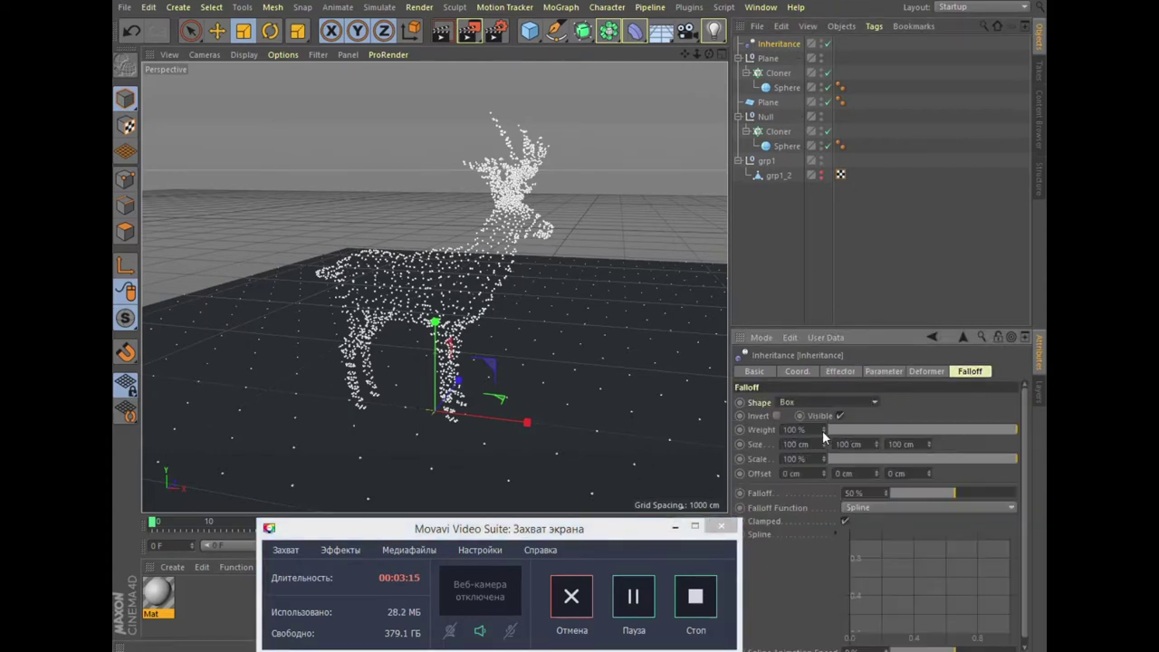
click(598, 533)
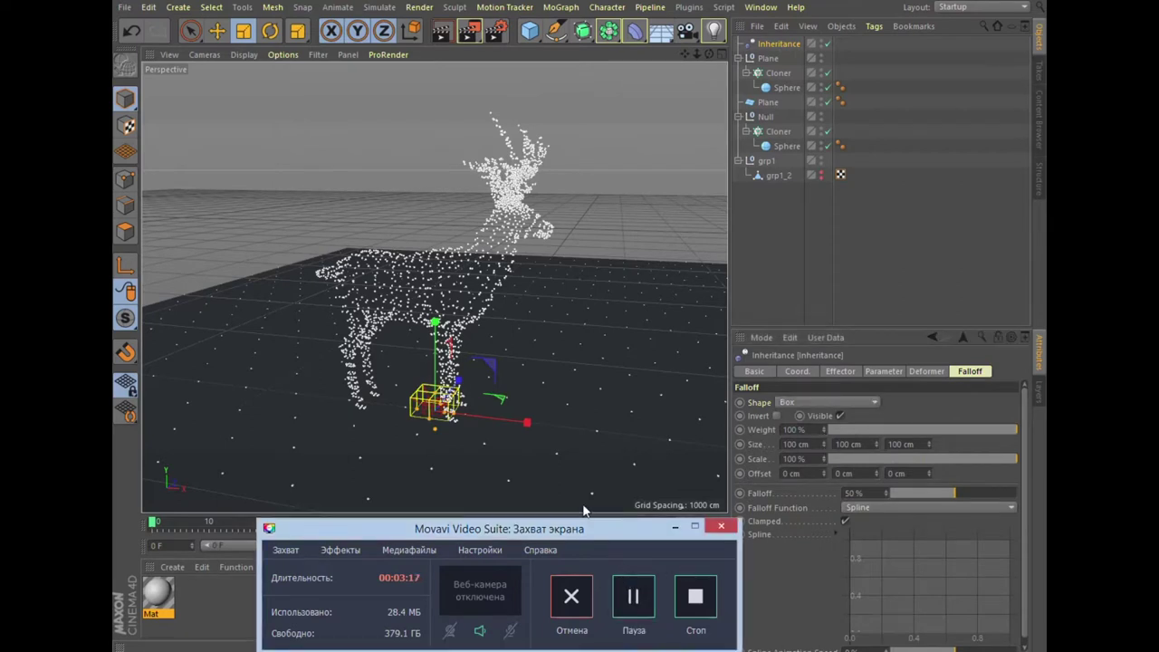
- Scale the Inheritance falloff box to about 1904 cm so it encloses the whole deer
drag(536, 425, 724, 444)
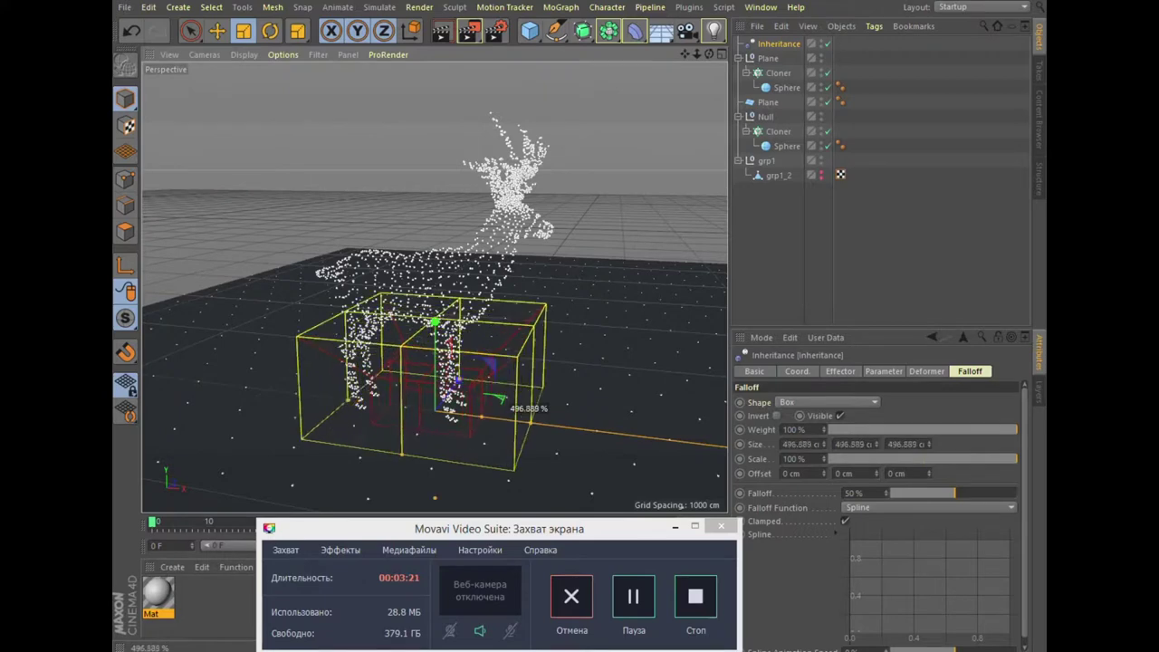
drag(725, 445, 419, 472)
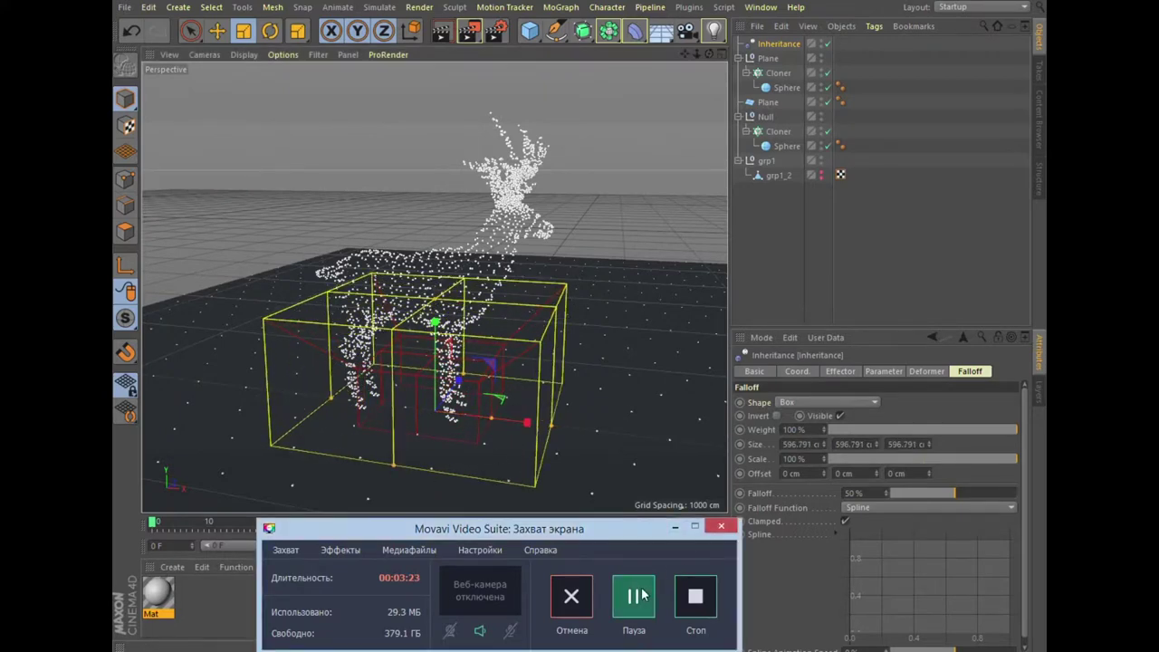
mouse_move(434, 321)
mouse_down()
mouse_move(488, 134)
mouse_move(637, 418)
mouse_up()
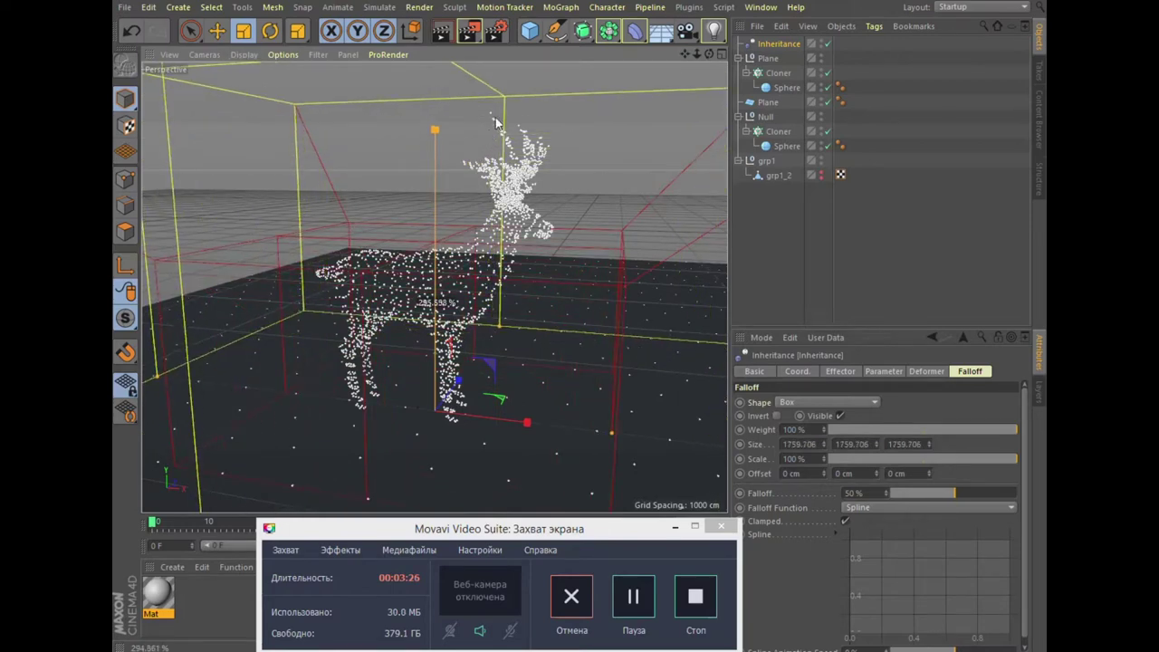
click(632, 598)
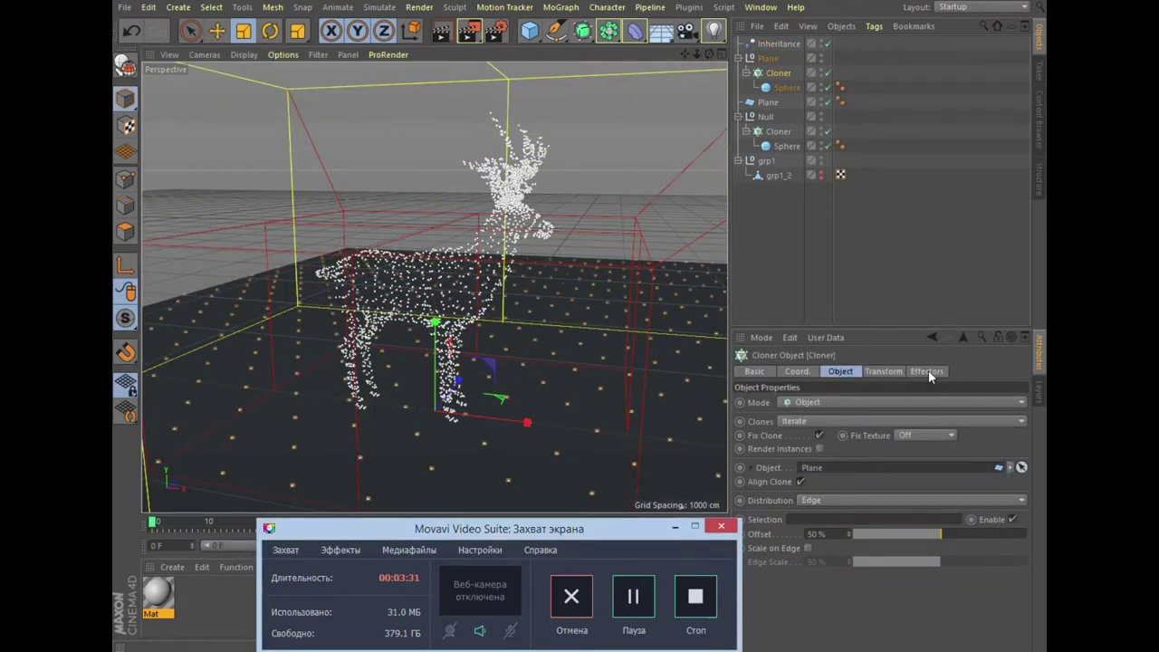
click(929, 372)
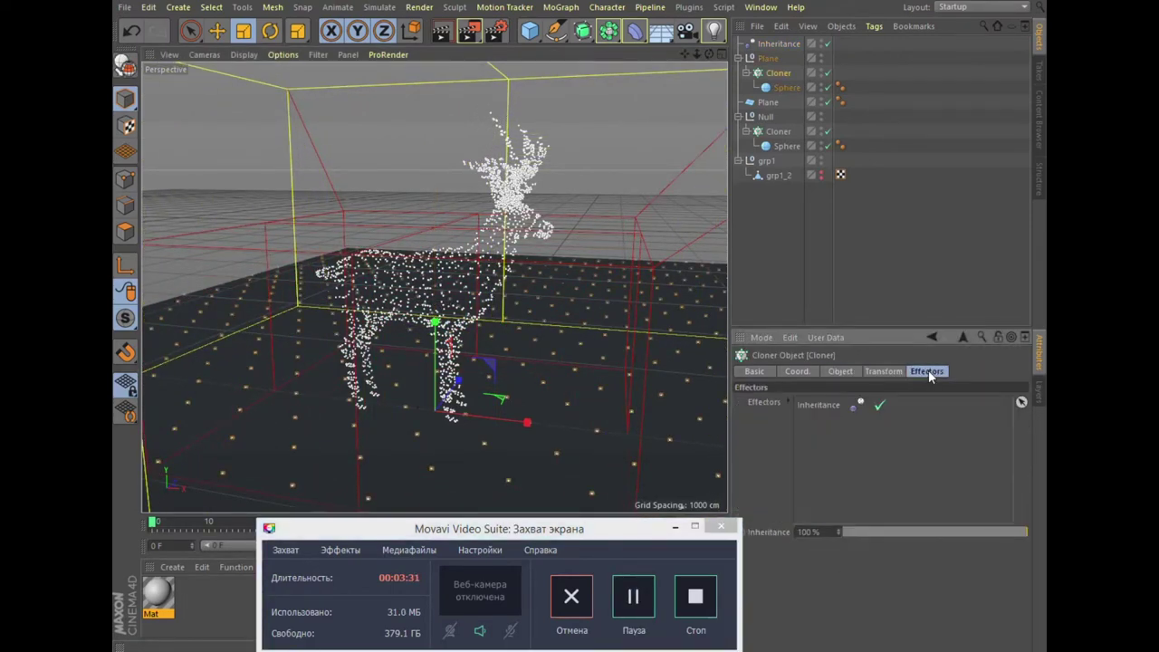
- Add Inheritance to the deer Cloner's Effectors list
click(779, 131)
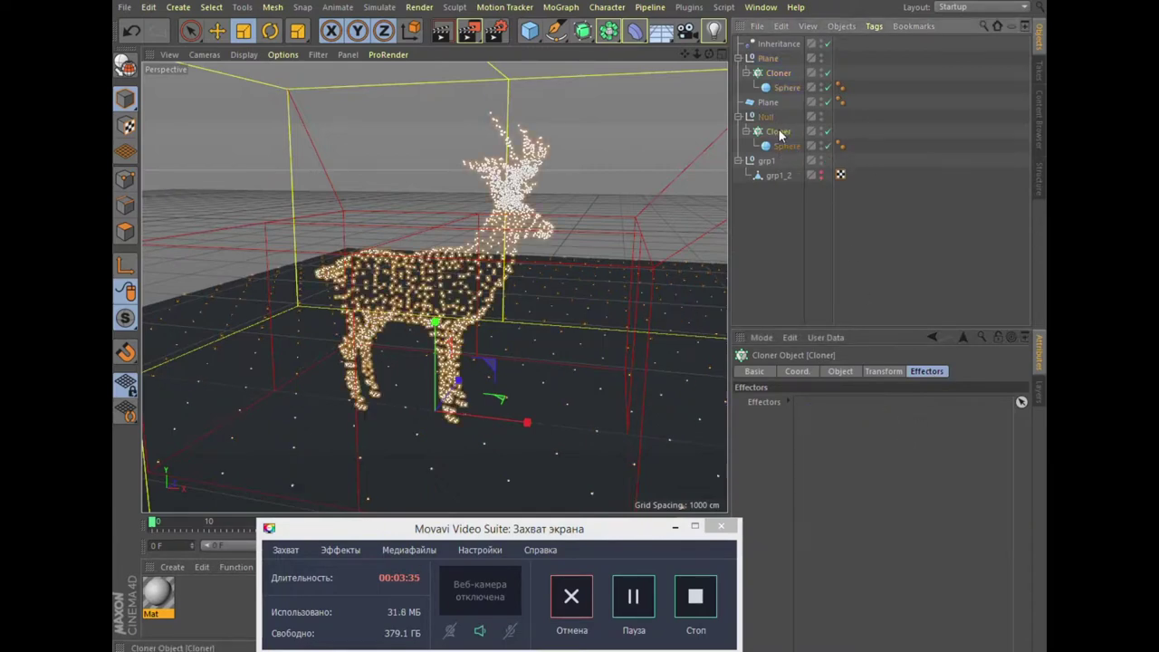
drag(781, 46, 785, 65)
drag(813, 413, 817, 427)
click(653, 594)
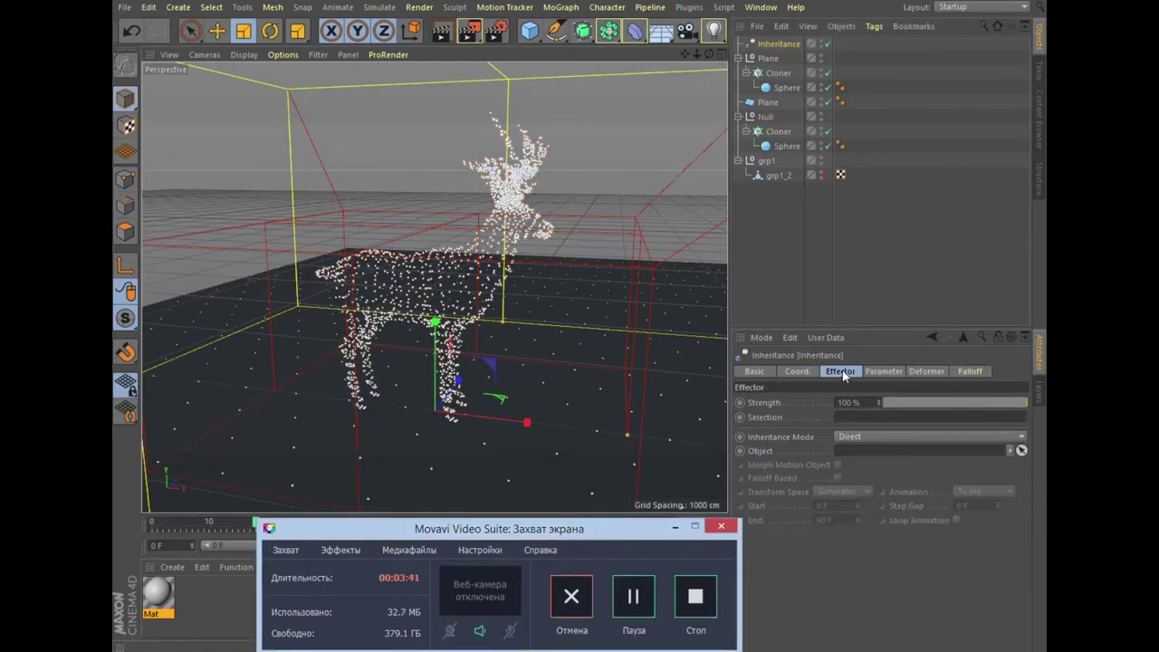
- Set the ground-plane Cloner as Inheritance's source object and enable Morph Motion Object
click(780, 75)
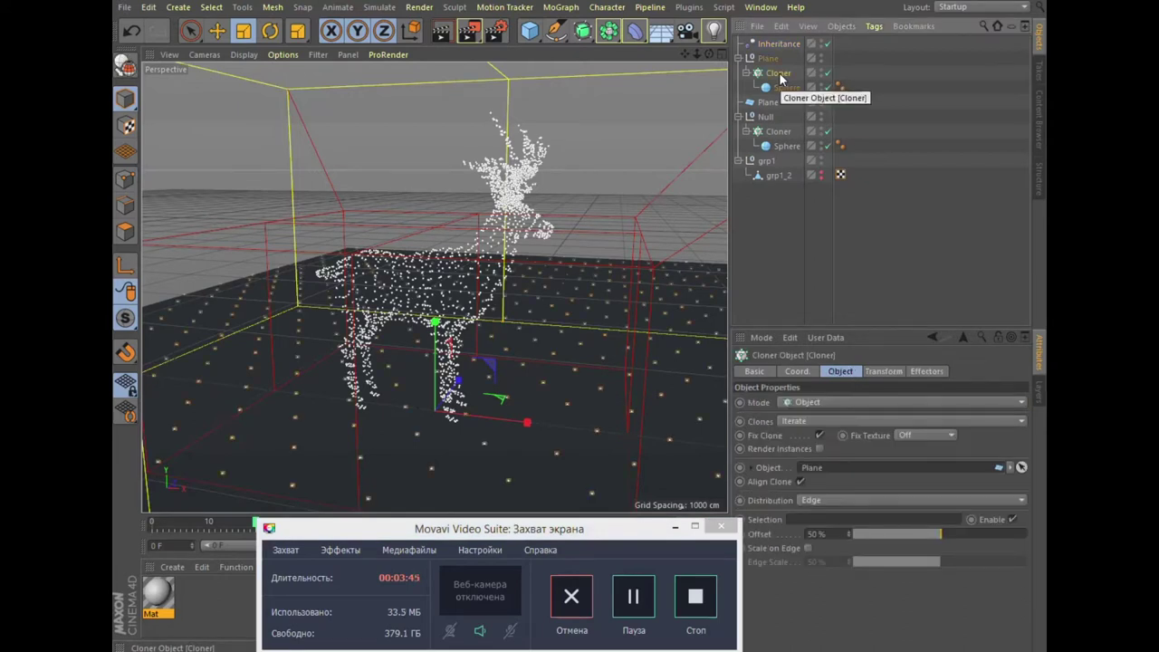
click(940, 370)
click(767, 44)
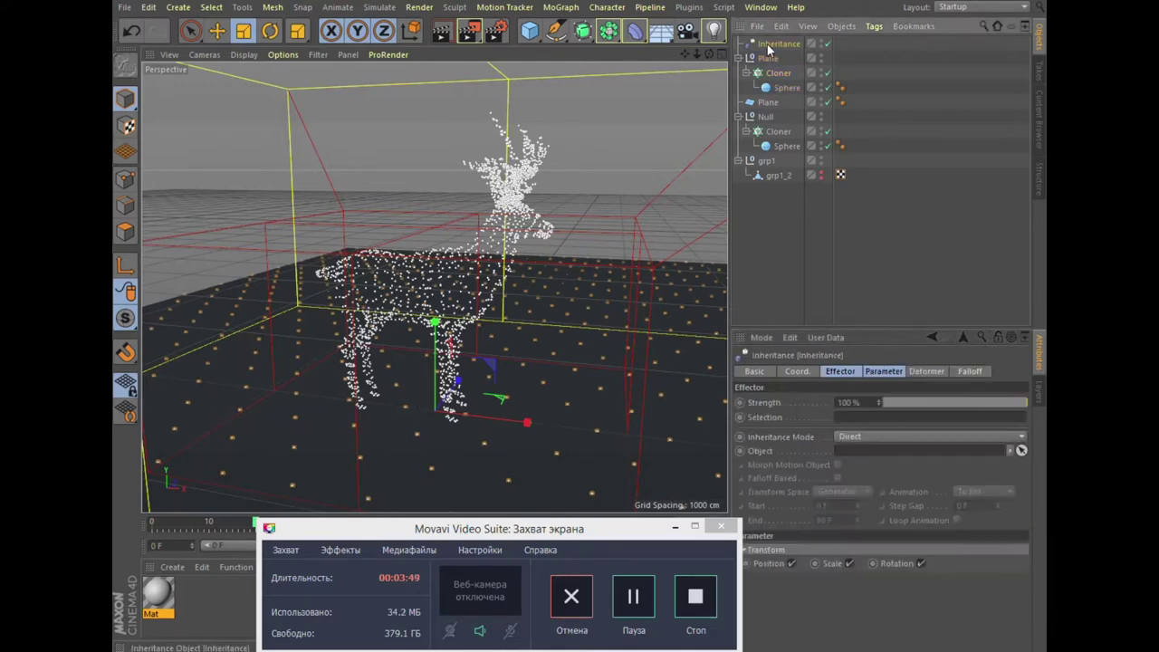
drag(776, 78, 802, 213)
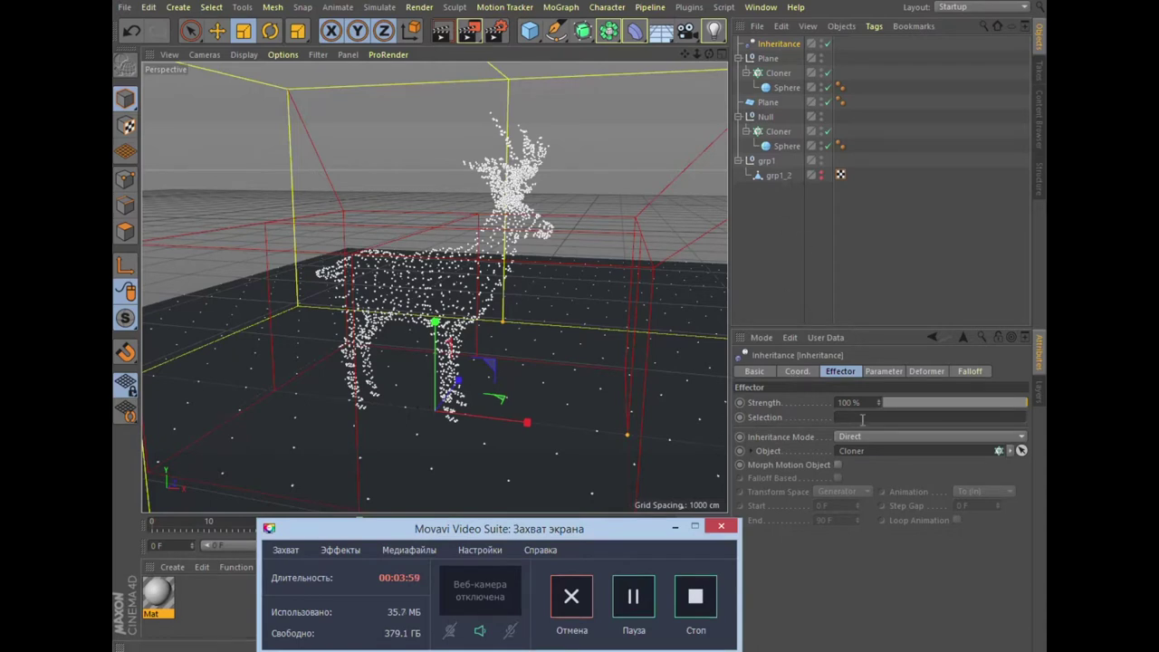
drag(779, 72, 849, 435)
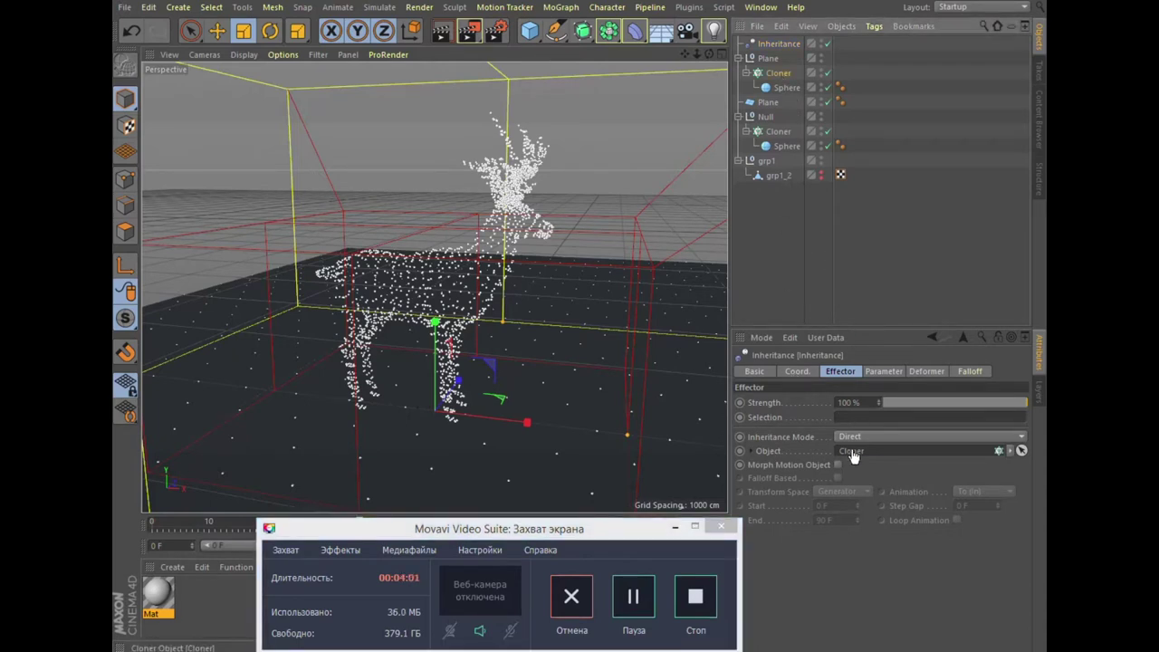
click(838, 465)
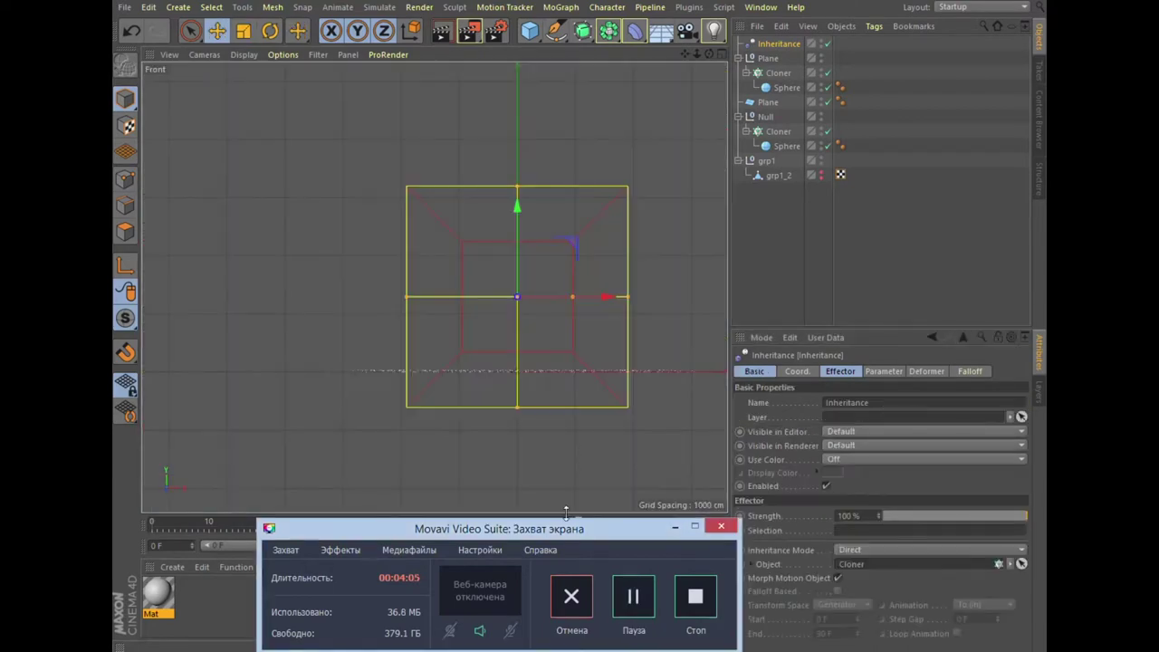
- Set the animation end frame to 200 and stretch the preview range across all 200 frames
drag(562, 530, 906, 240)
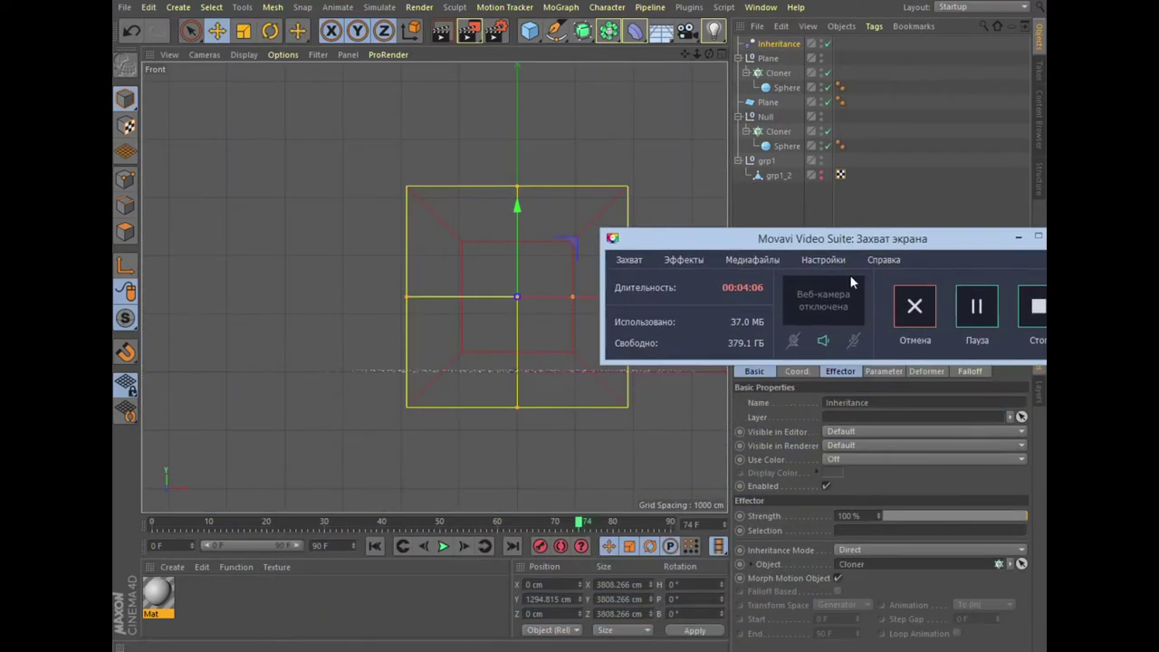
double_click(318, 546)
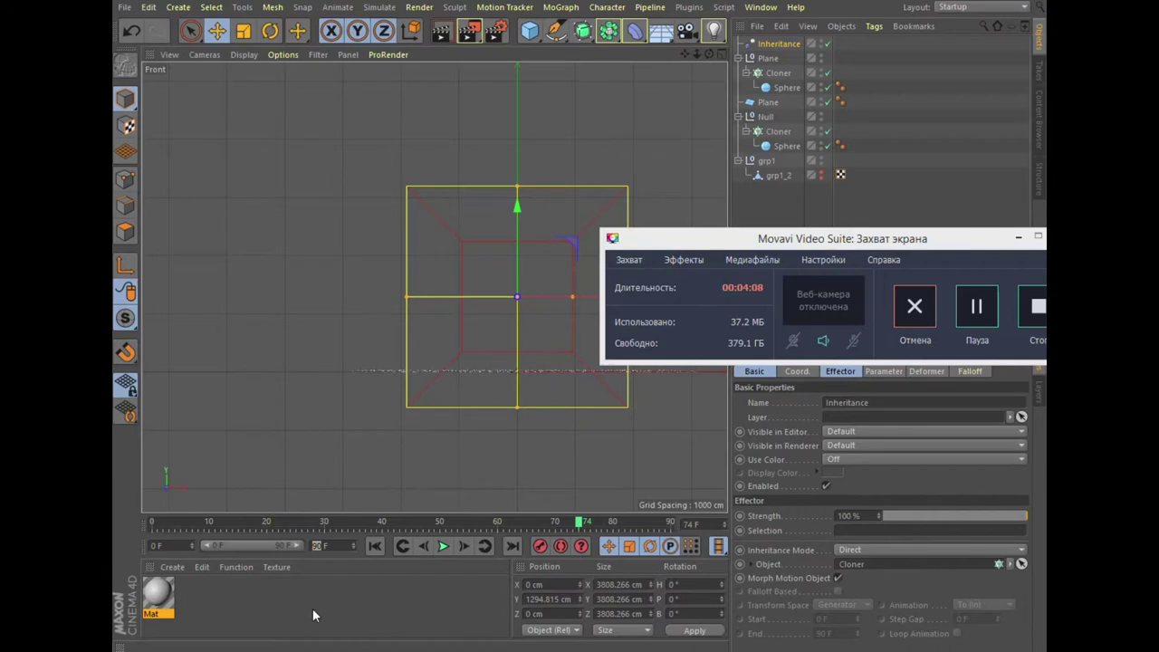
text(200)
key(Return)
click(314, 610)
drag(258, 544, 317, 544)
- Keyframe the Inheritance falloff box at frame 0, then raise it along Y
mouse_move(745, 250)
mouse_down()
mouse_move(834, 213)
mouse_move(819, 219)
mouse_up()
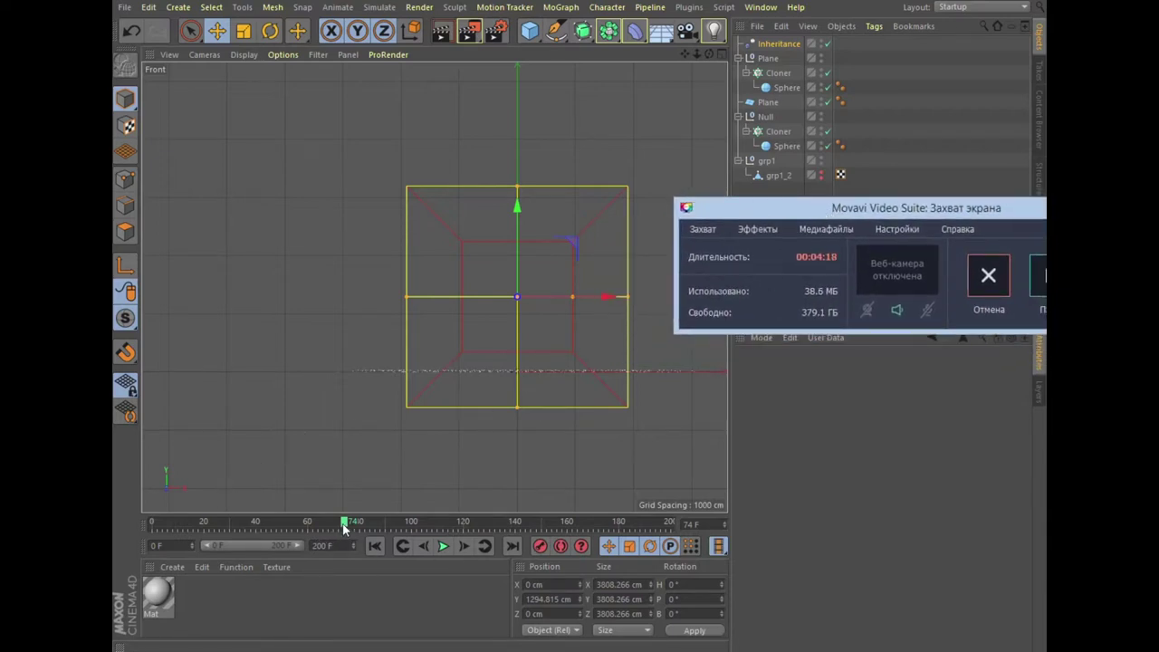
drag(344, 530, 218, 530)
drag(140, 528, 145, 529)
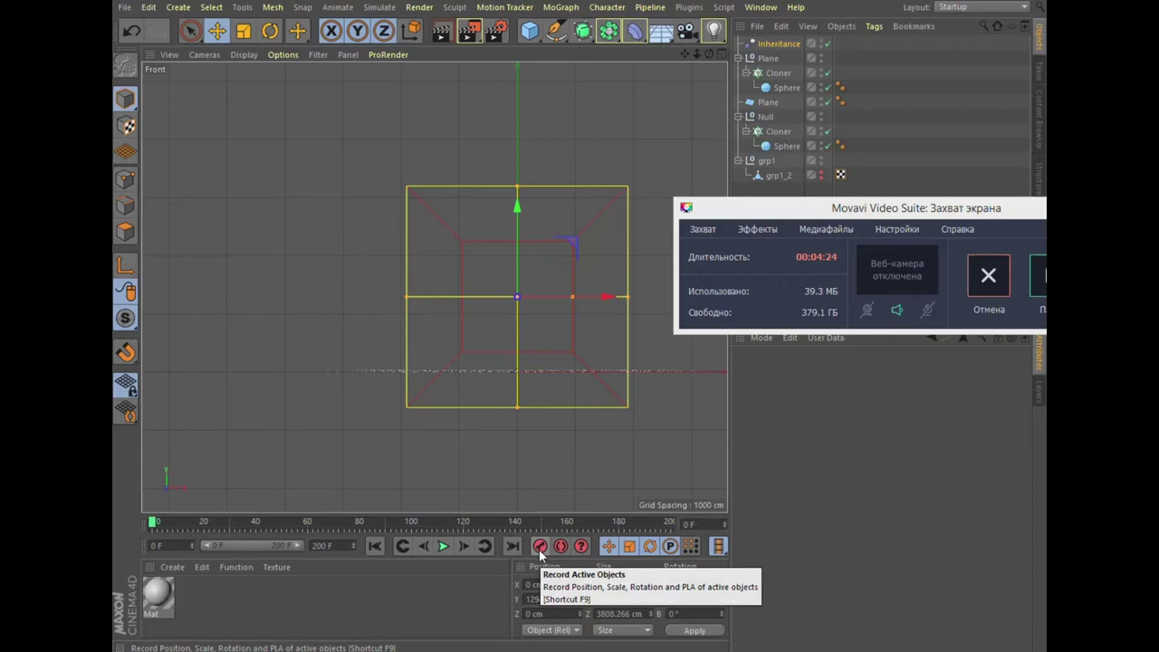
click(539, 547)
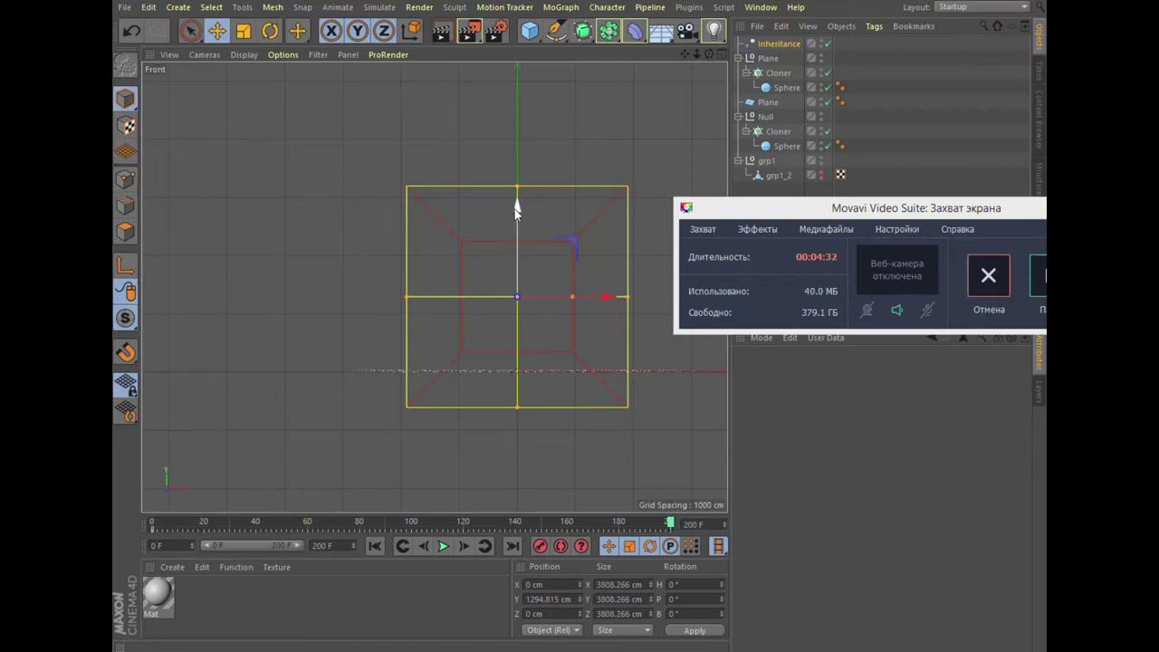
mouse_move(518, 207)
mouse_down()
mouse_move(528, 139)
mouse_move(559, 67)
mouse_up()
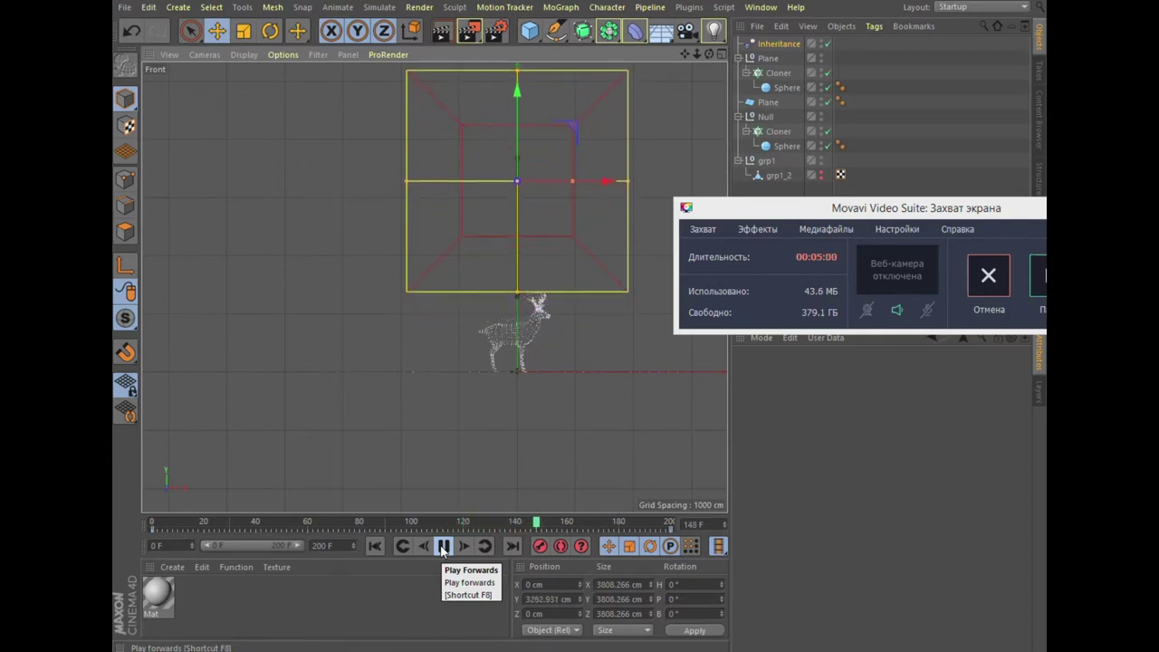
click(443, 548)
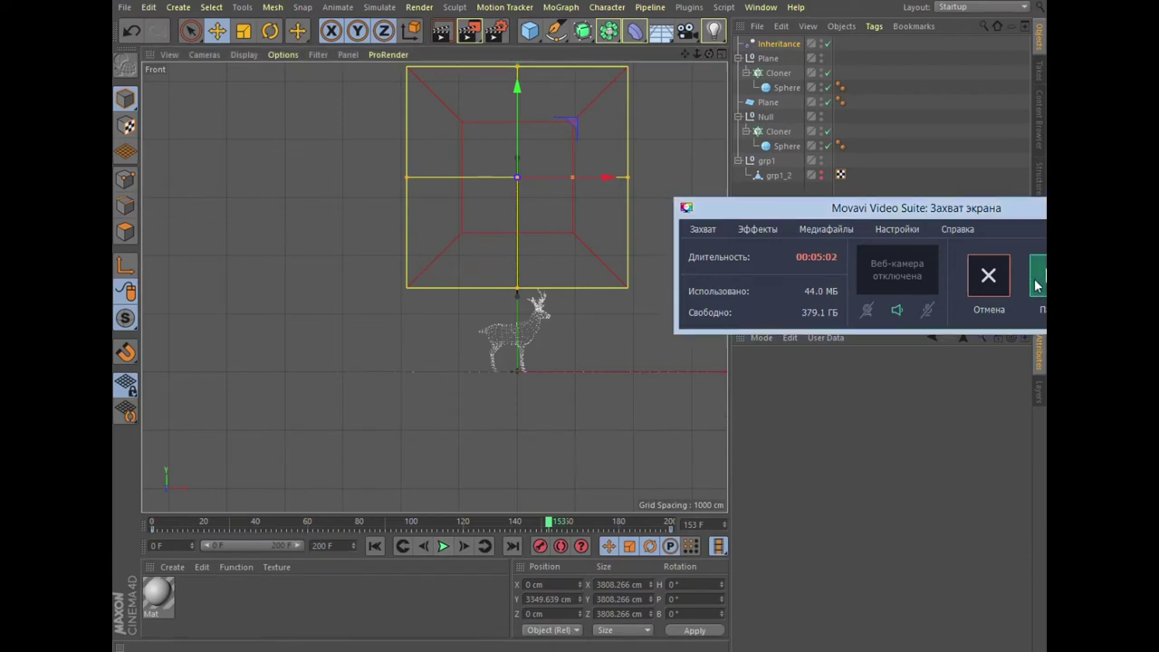
drag(941, 223, 855, 580)
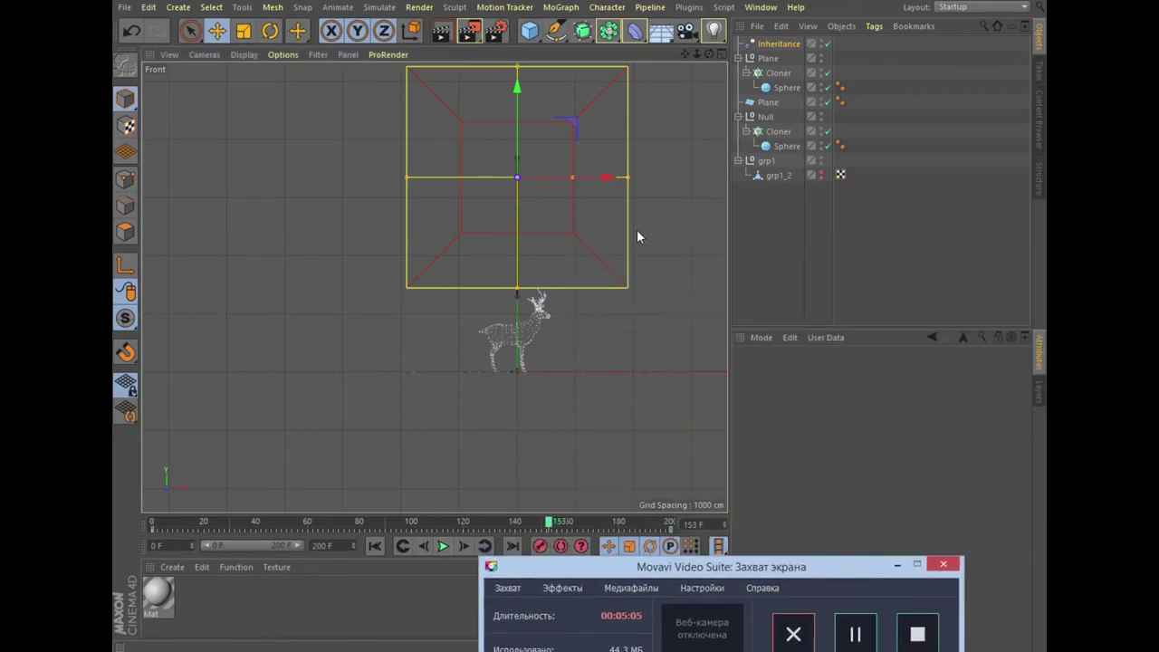
- Maximize the Perspective view and play back the dissolve animation
click(722, 53)
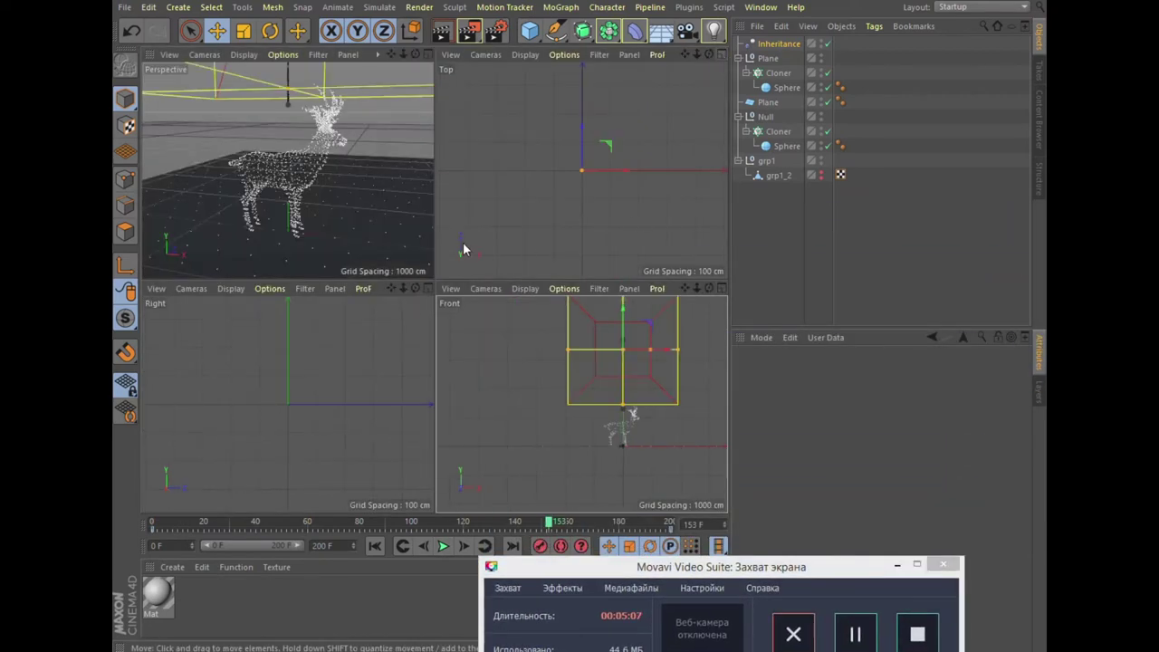
click(428, 55)
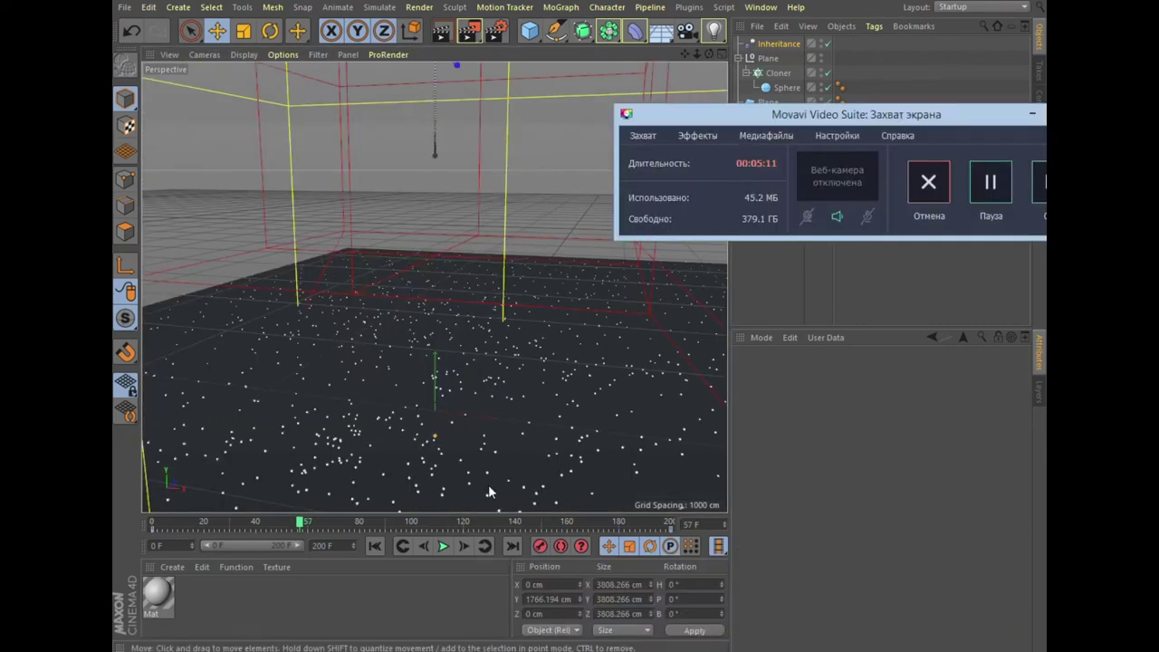
click(442, 546)
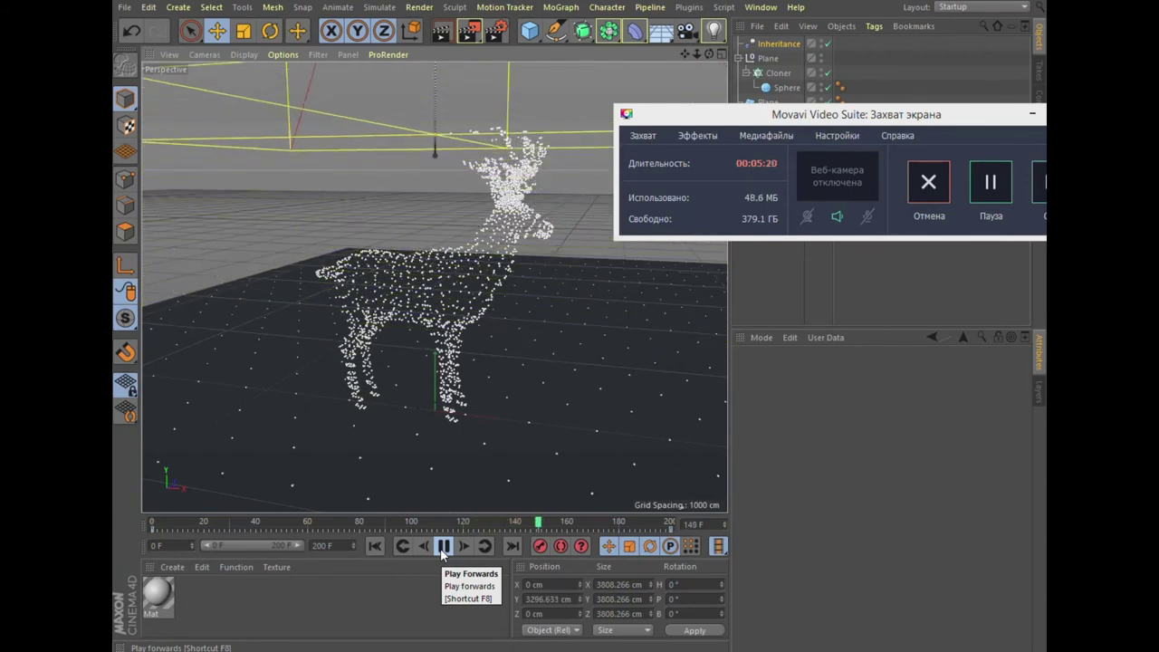
click(442, 546)
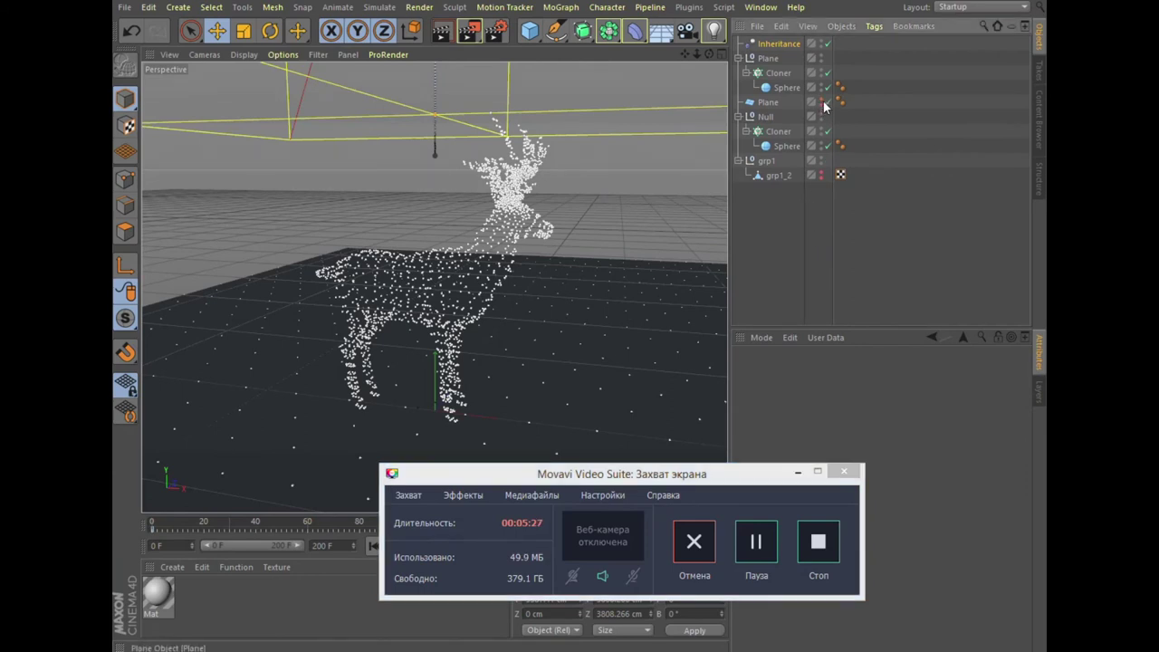
- Hide the ground plane in the viewport and return to frame 0
click(821, 100)
drag(558, 522, 113, 501)
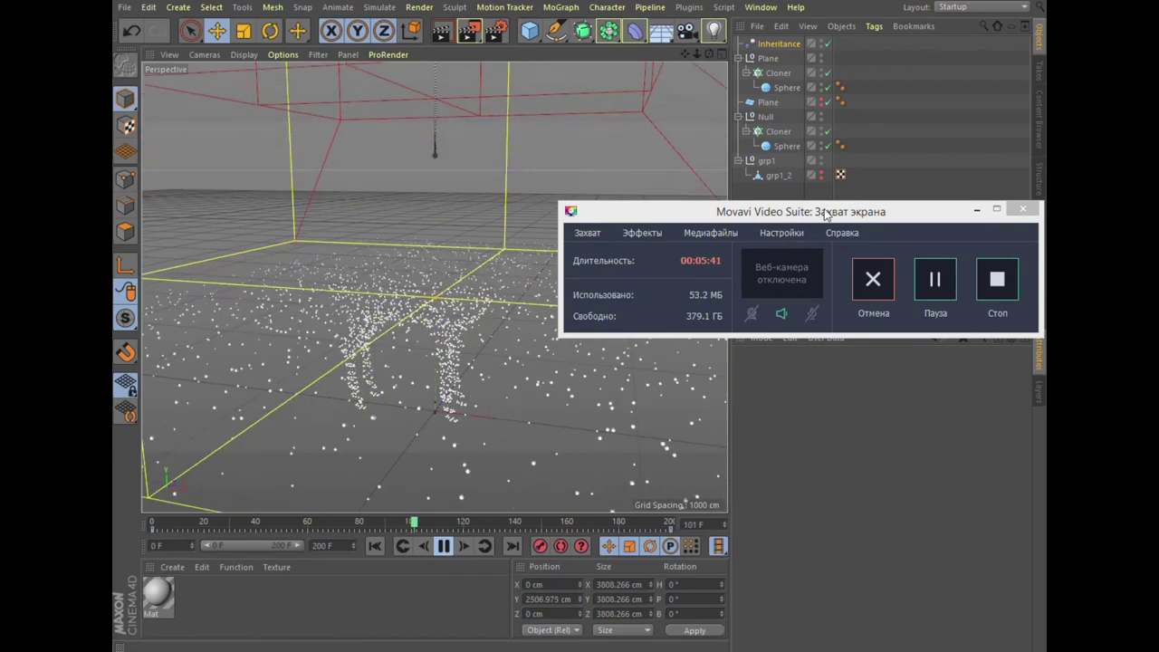
drag(823, 214, 905, 102)
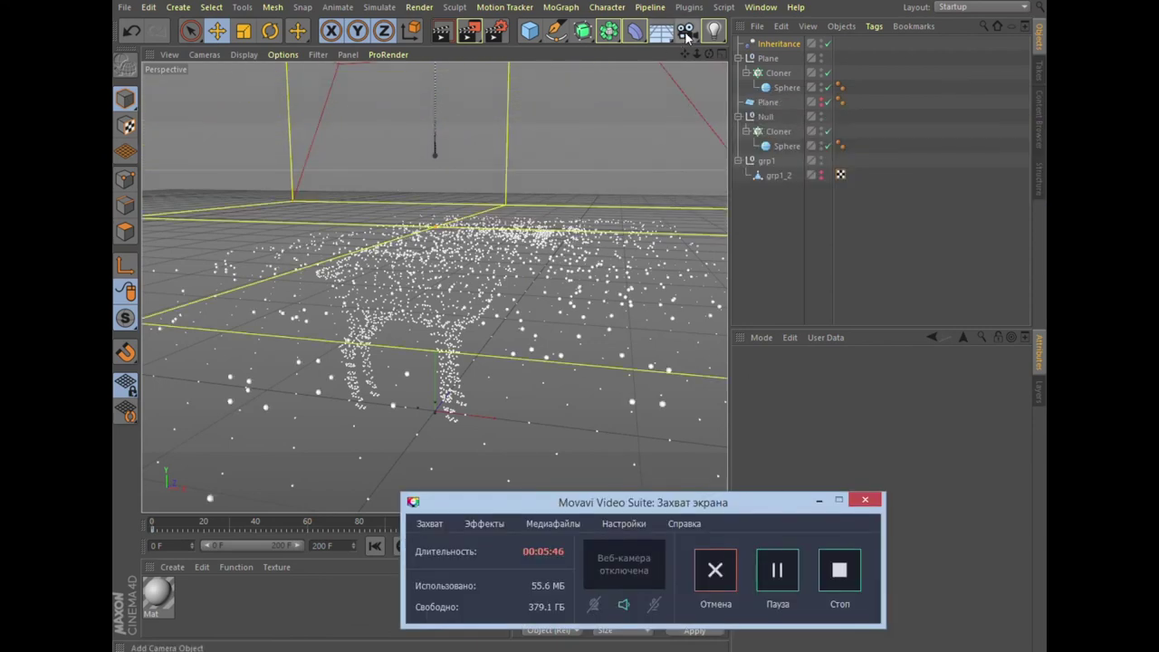
- Add a new Camera object from the top toolbar
click(686, 32)
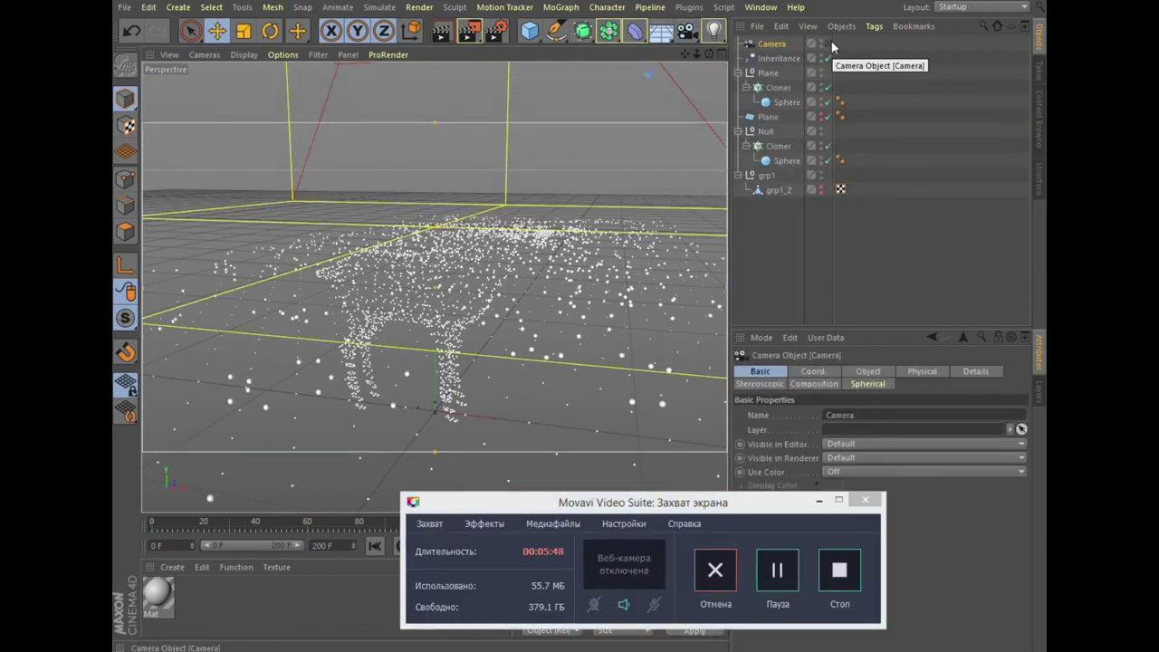